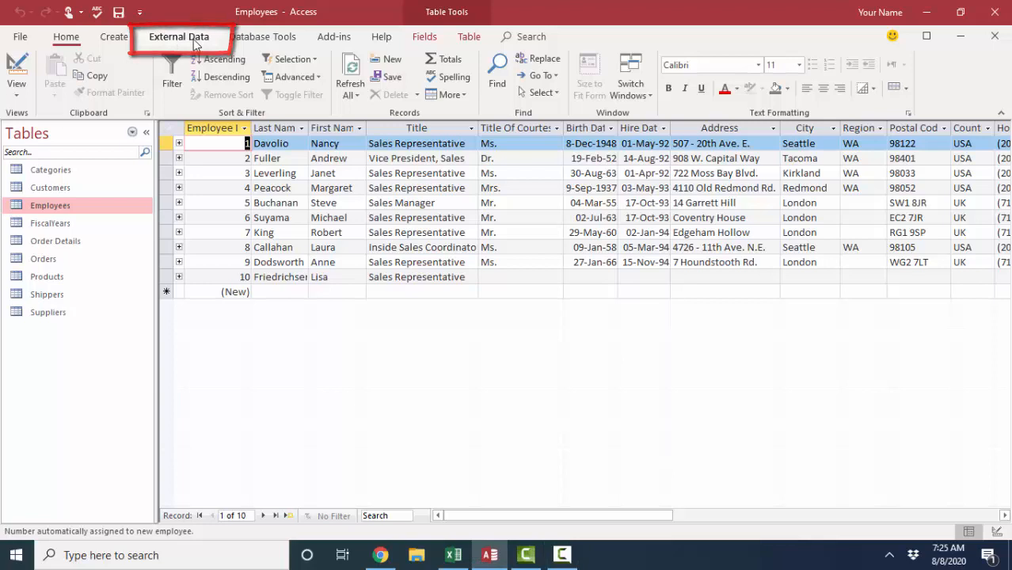
Locate the Excel import option among the external data sources based on files
left_click(193, 39)
left_click(30, 87)
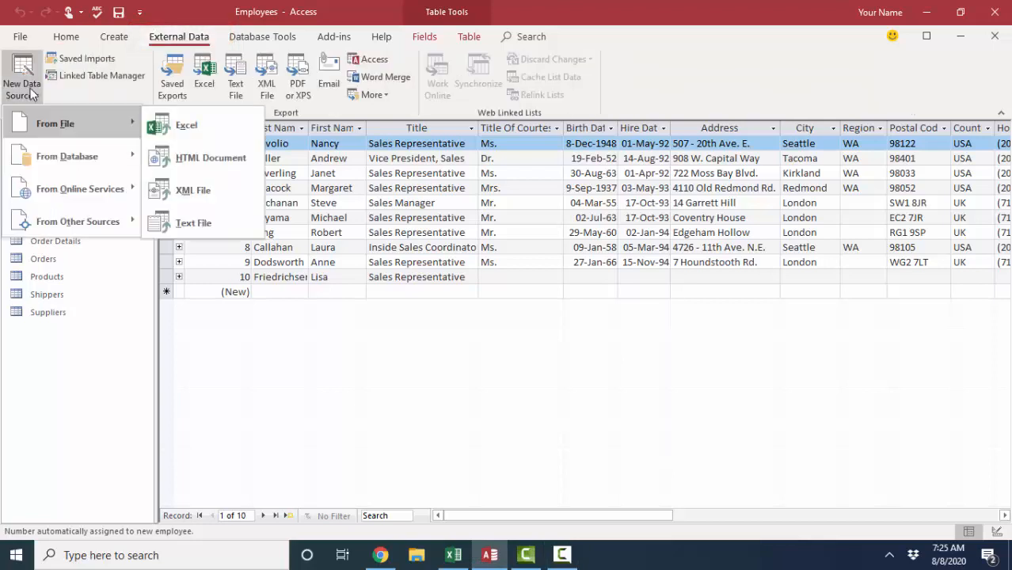
mouse_move(37, 158)
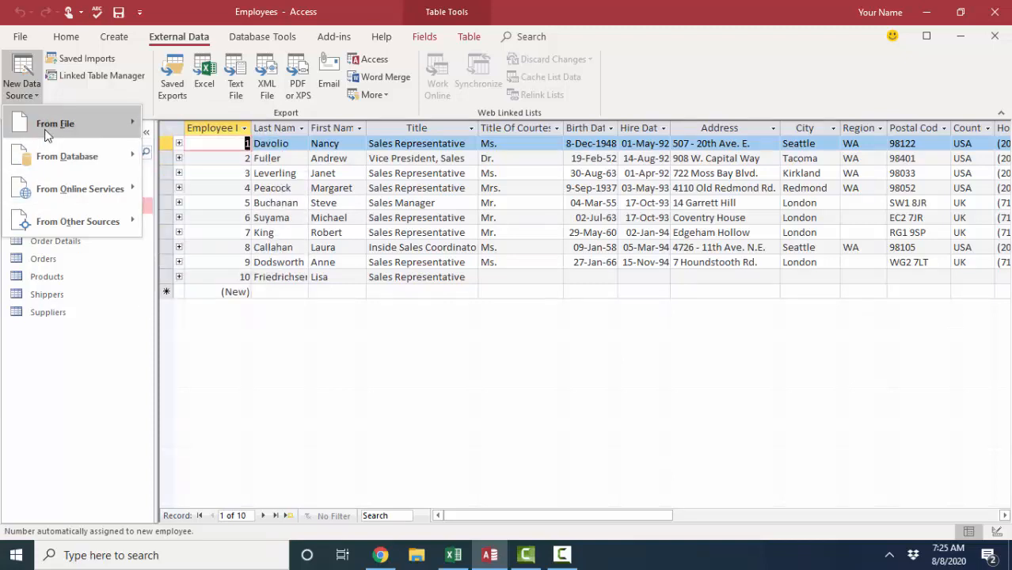
mouse_move(45, 132)
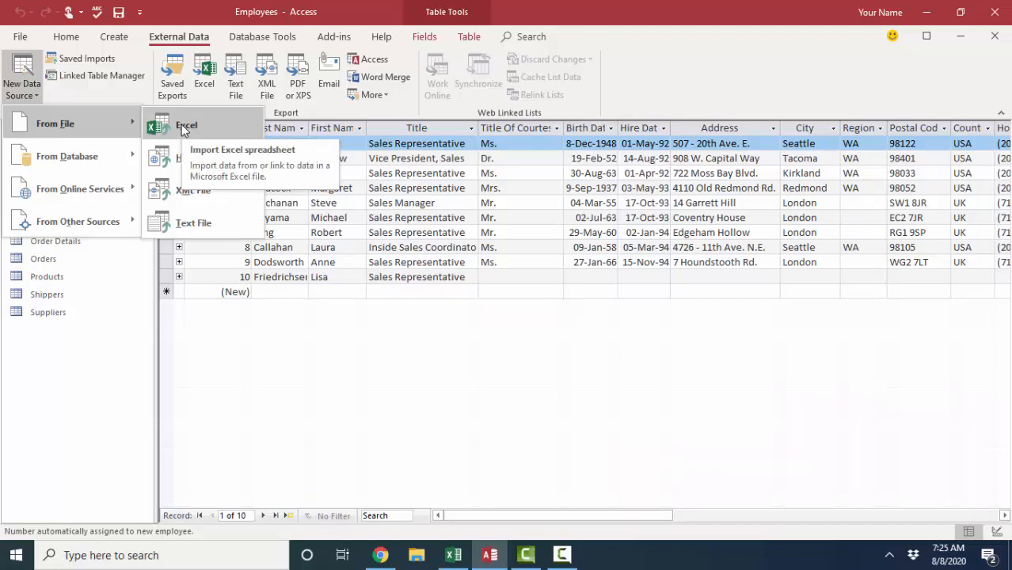
Switch to Excel and delete the blank row 2 beneath the headers in employees.xlsx
left_click(453, 555)
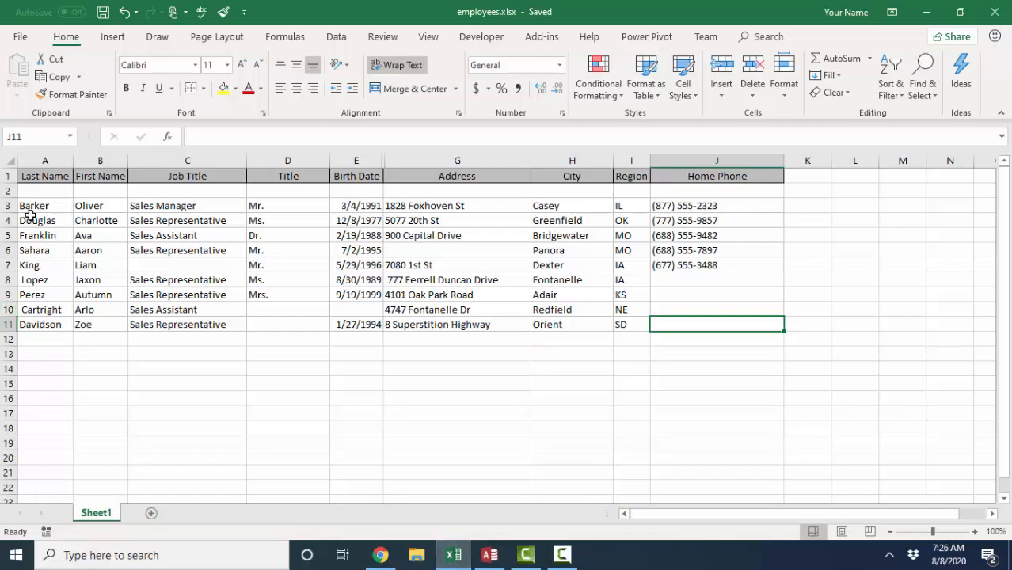
left_click(38, 190)
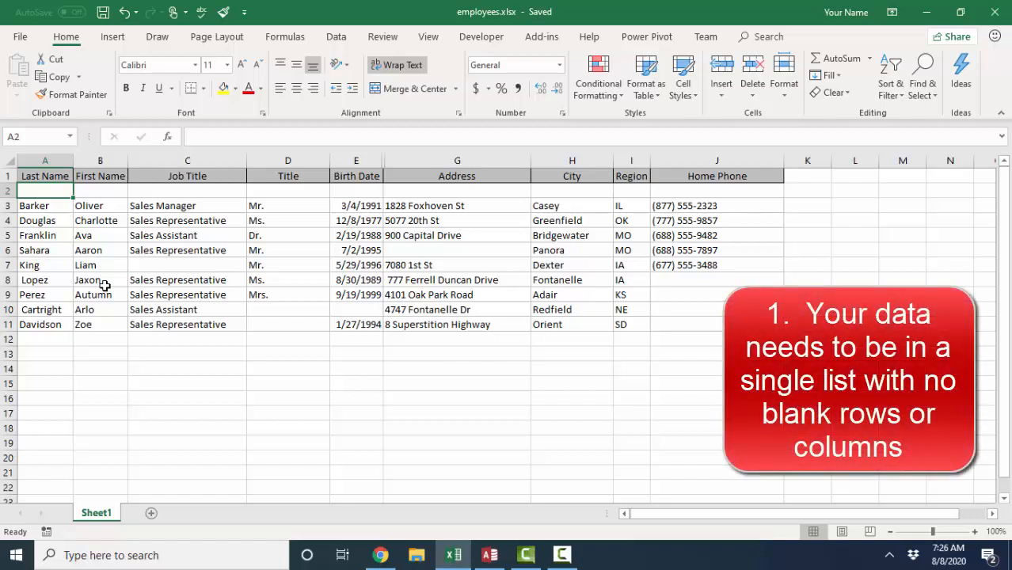
left_click(50, 215)
key("ctrl+Home")
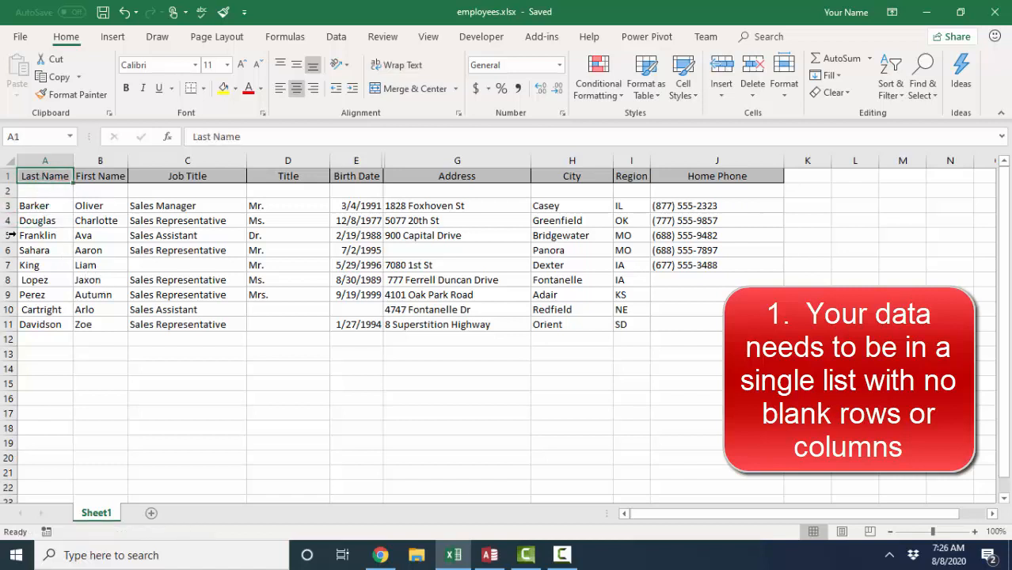
left_click(7, 191)
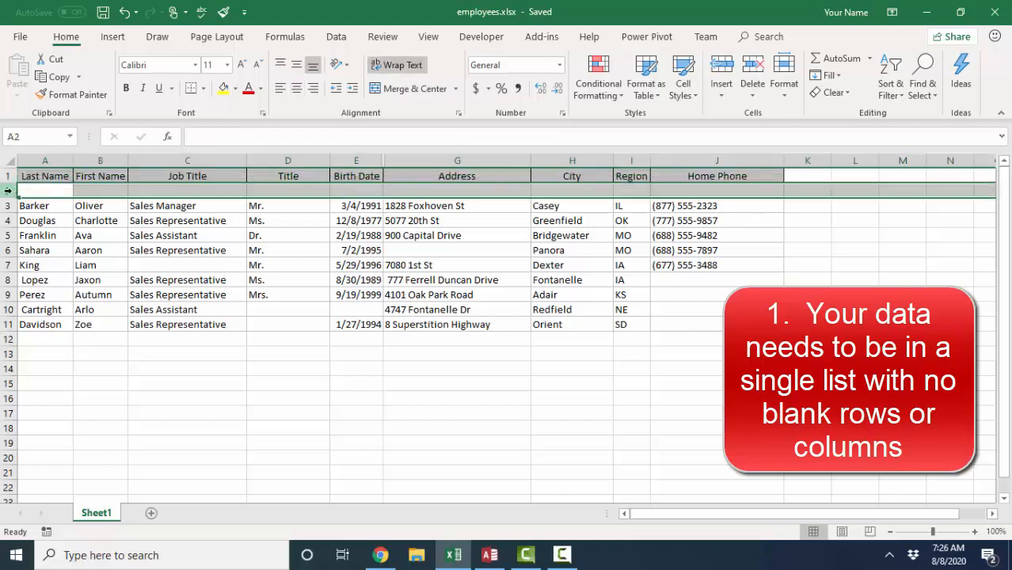
right_click(11, 192)
left_click(57, 316)
key("Down")
key("Down")
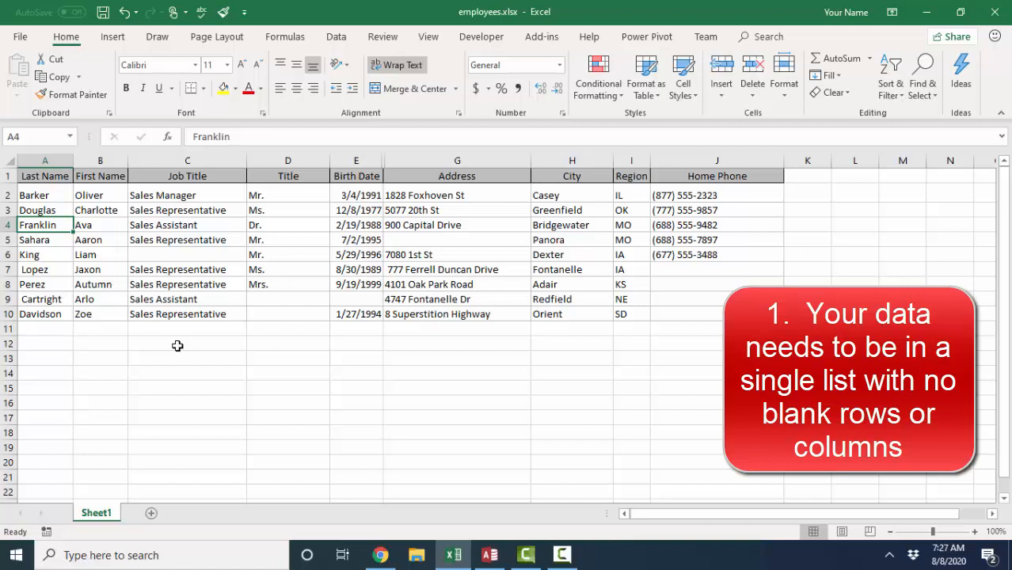
Inspect the empty cells in Job Title, Title, Birth Date and Home Phone, and rows 11 to 15 below the list
left_click(210, 256)
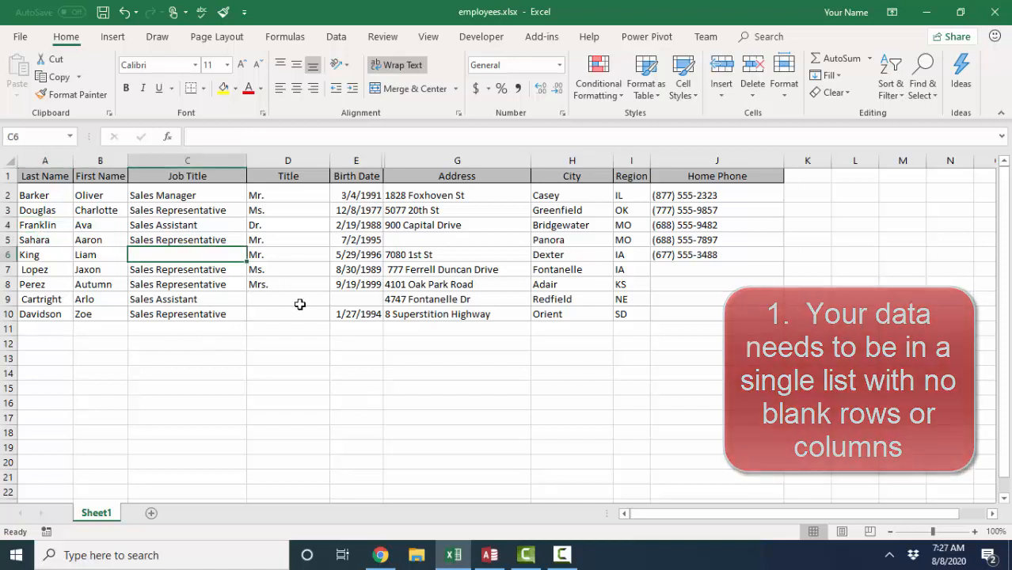
left_click_drag(301, 295, 300, 310)
left_click(351, 298)
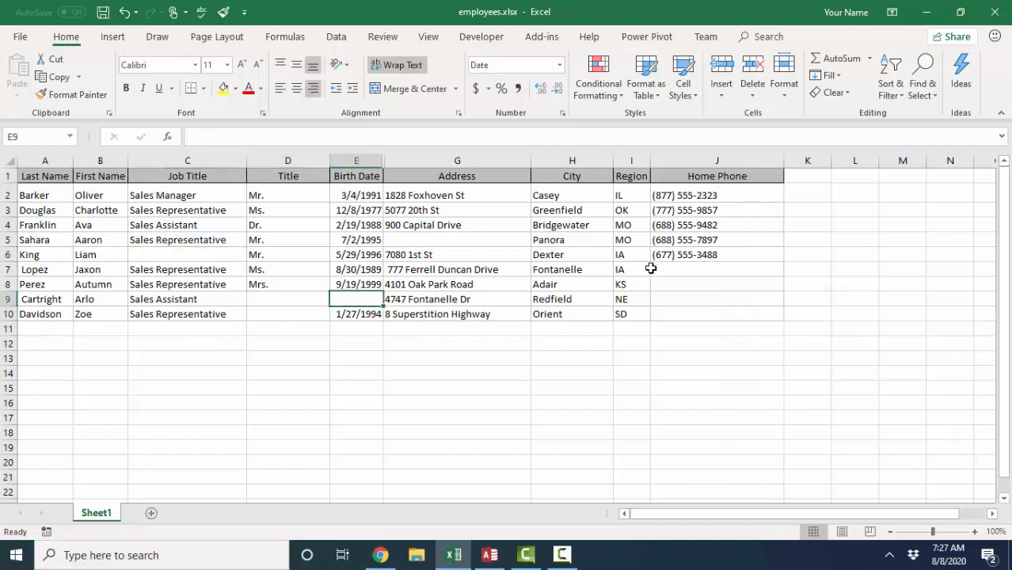
left_click_drag(653, 269, 680, 317)
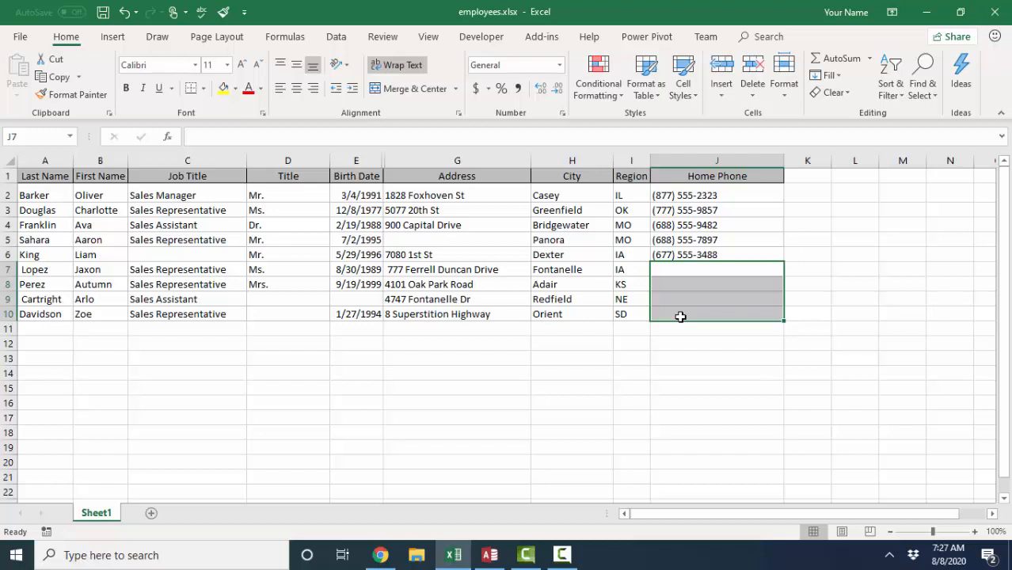
left_click(210, 344)
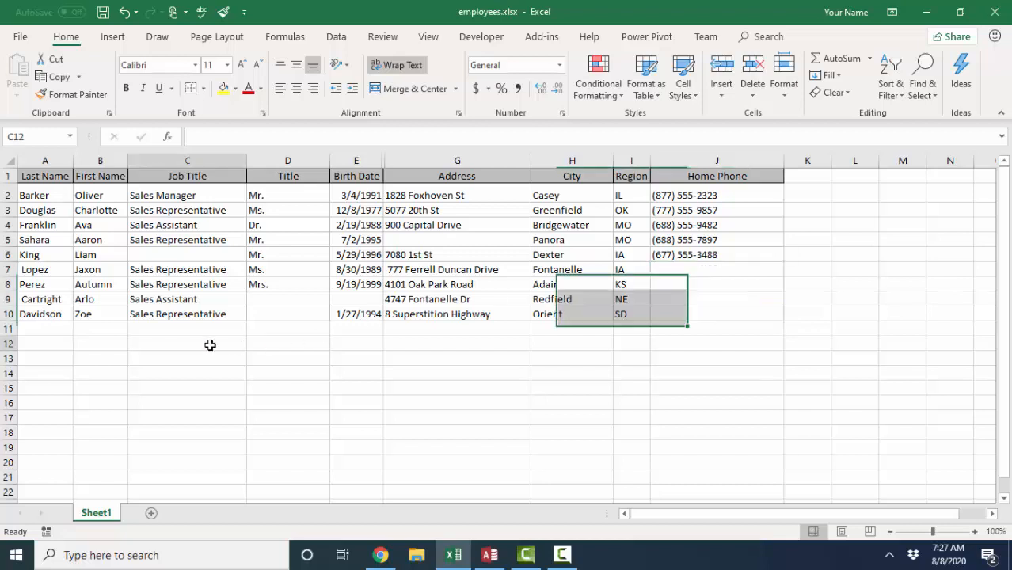
left_click_drag(9, 331, 5, 388)
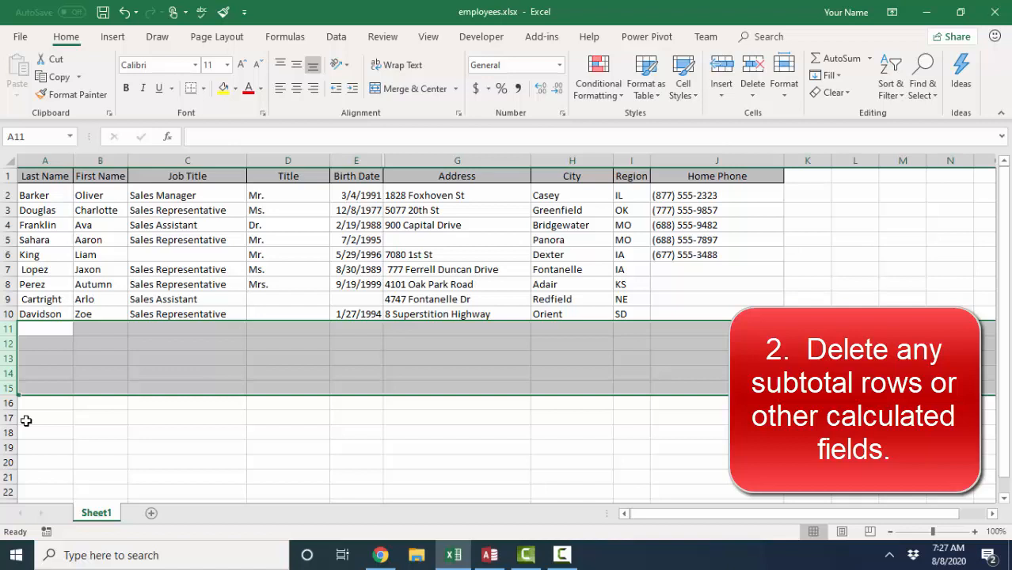
left_click(427, 255)
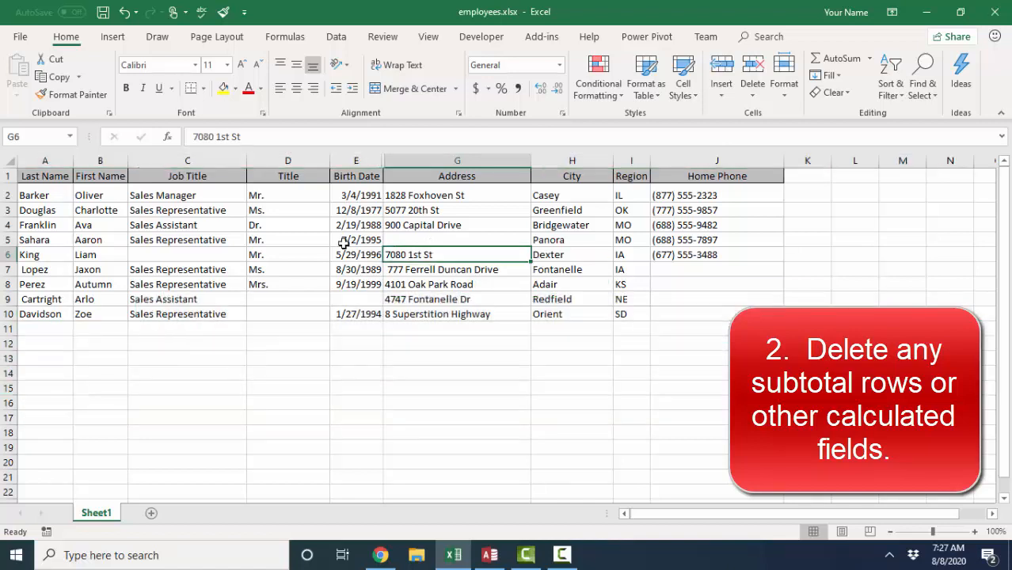
Check the columns along the first record and unhide the hidden column F between Birth Date and Address
left_click(36, 192)
key("Right")
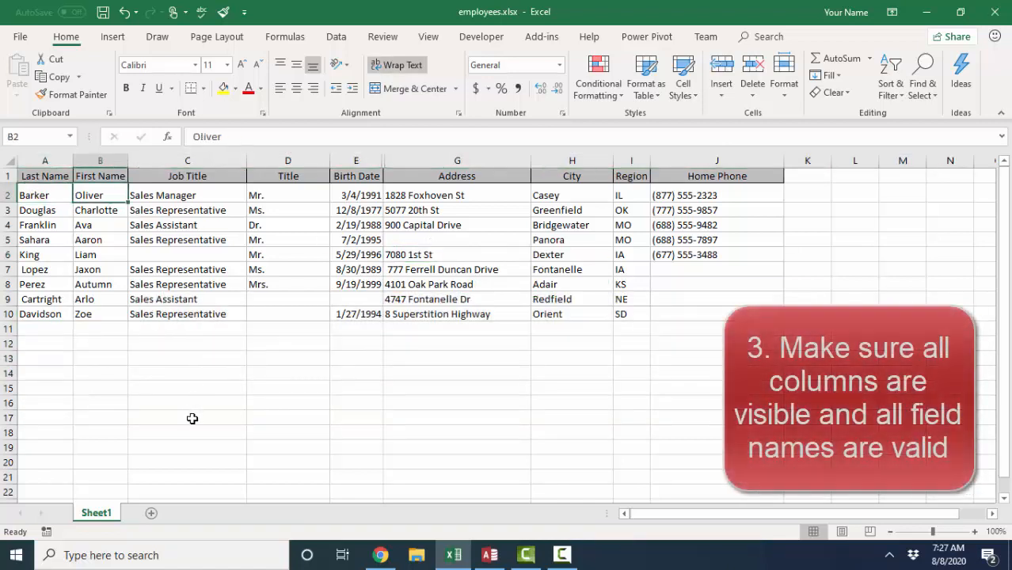
key("Right")
key("Right")
key("Right")
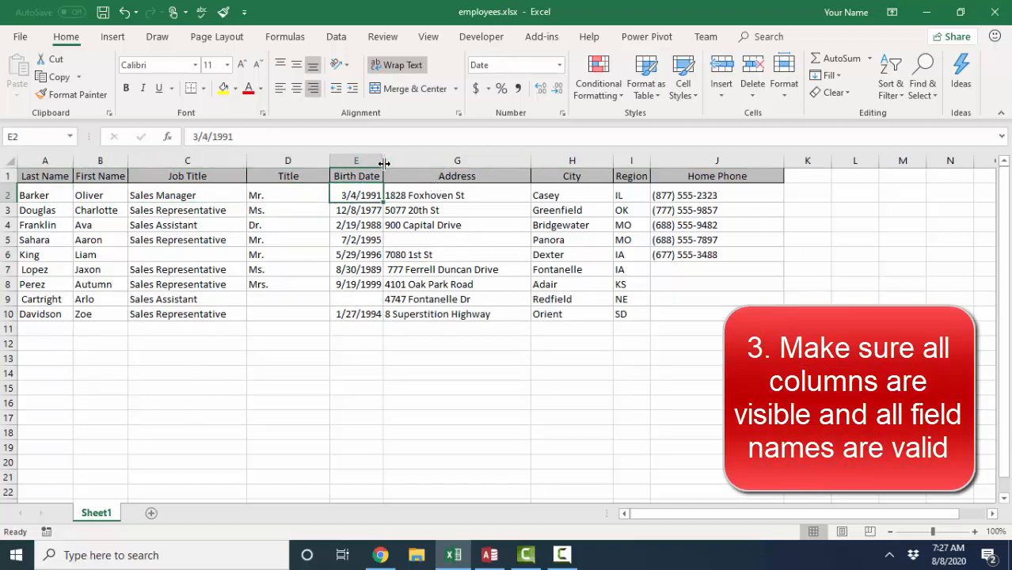
left_click_drag(384, 163, 461, 162)
right_click(454, 162)
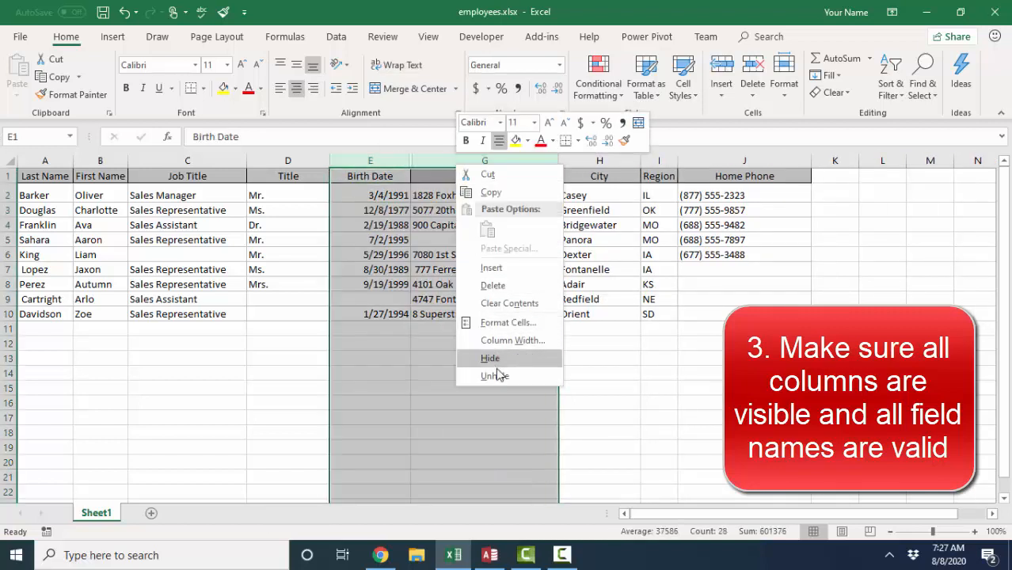
left_click(498, 374)
left_click(468, 343)
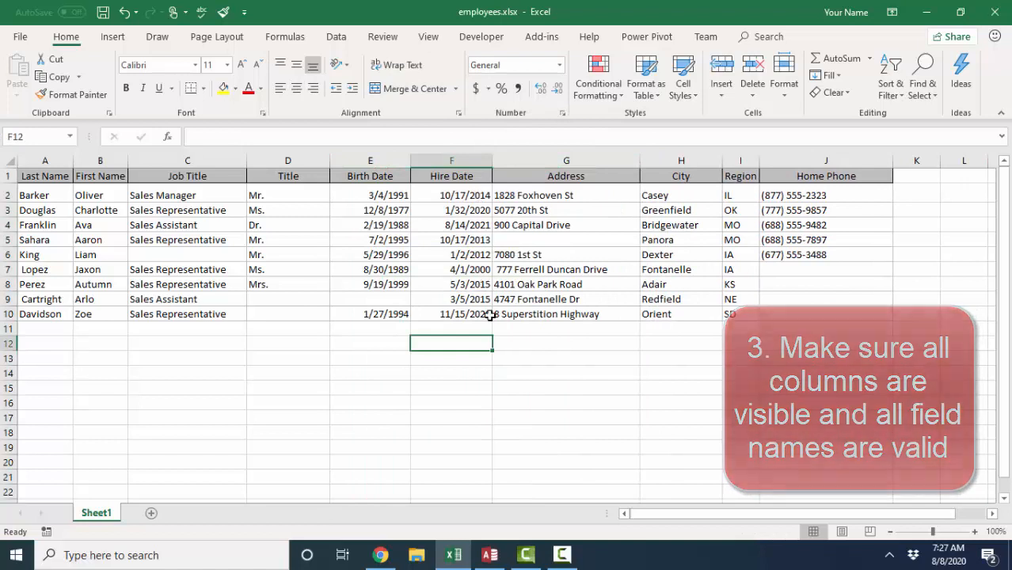
Delete the empty rows 11 to 15 directly below the employee list
left_click_drag(9, 330, 5, 389)
right_click(51, 359)
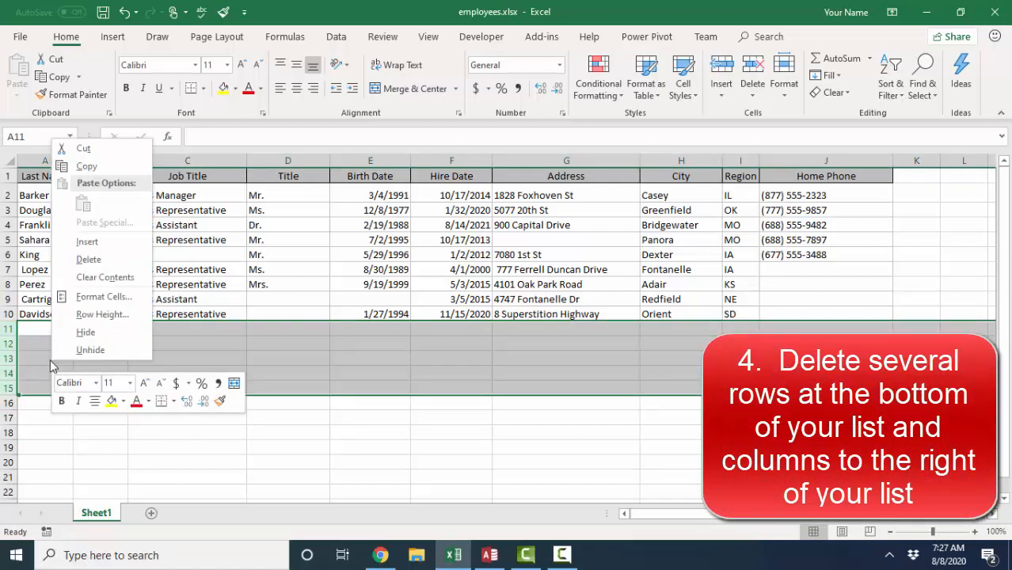
left_click(87, 260)
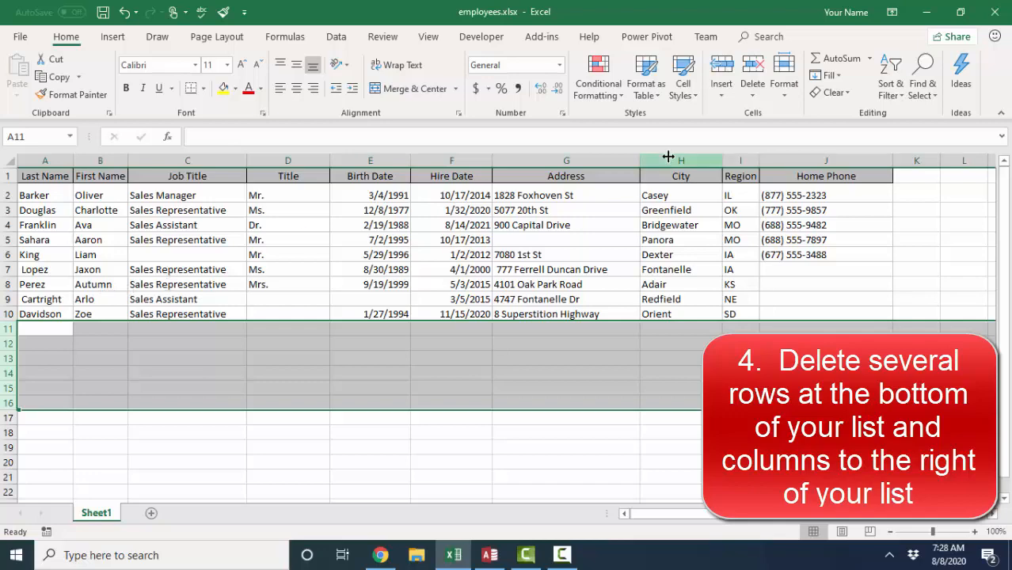
Delete several empty columns beside the employee list, starting at column K next to Home Phone
left_click_drag(919, 161, 943, 162)
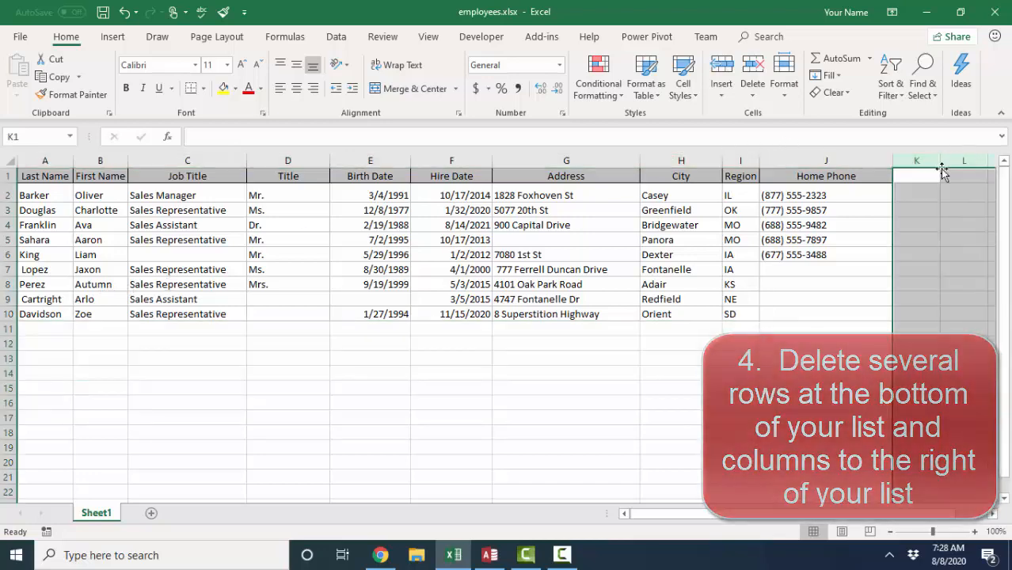
right_click(943, 163)
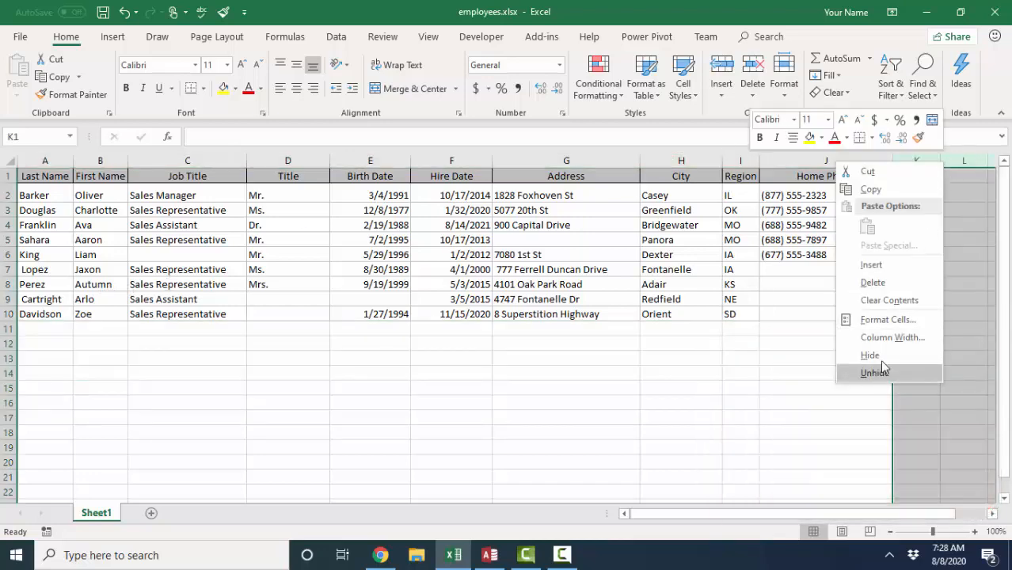
left_click(891, 282)
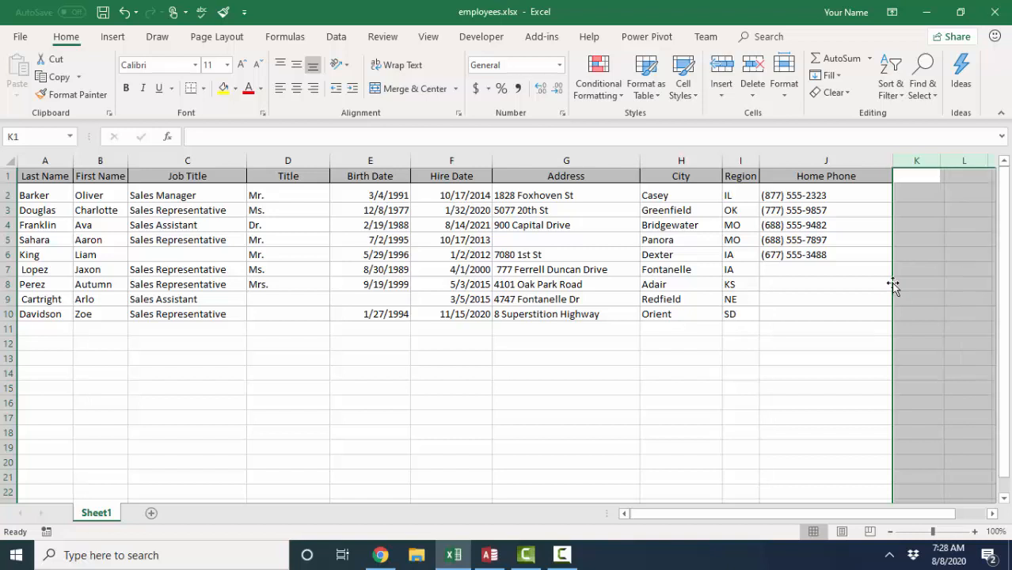
left_click(911, 362)
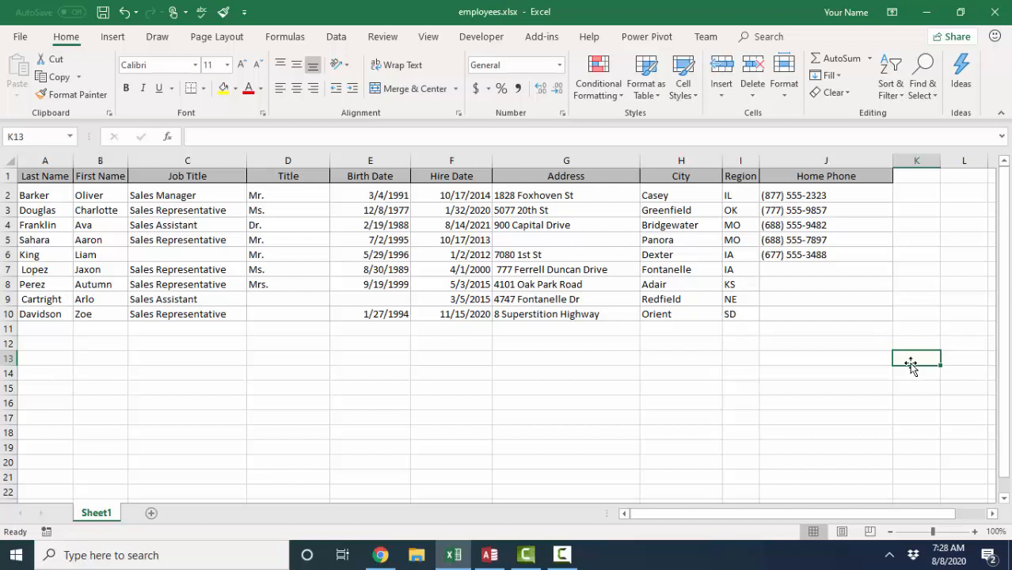
Sort the employee list by Last Name from A to Z, from Z to A, and back to A to Z
left_click(37, 240)
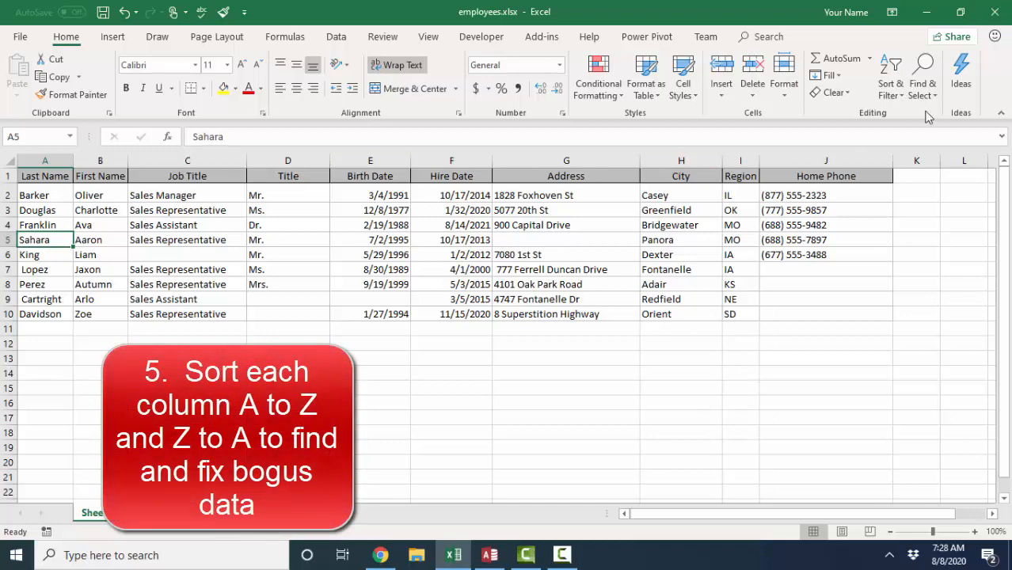
left_click(890, 87)
left_click(911, 114)
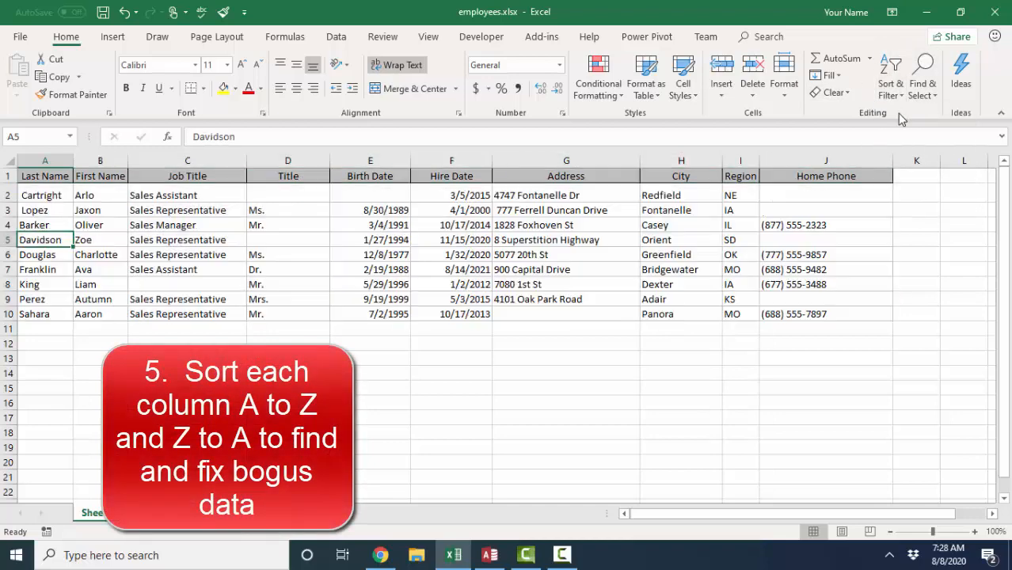
left_click(892, 88)
left_click(908, 131)
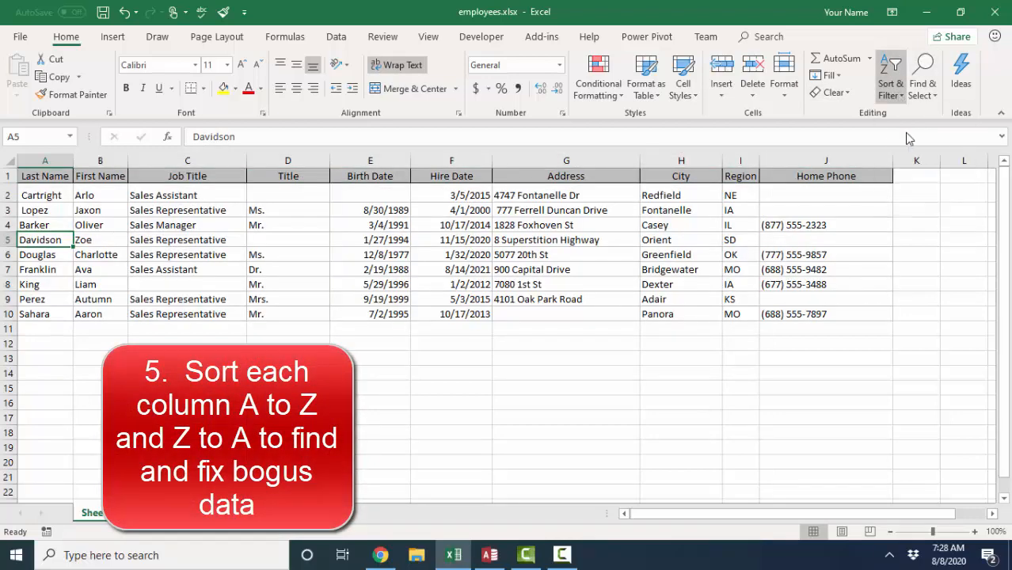
left_click(895, 85)
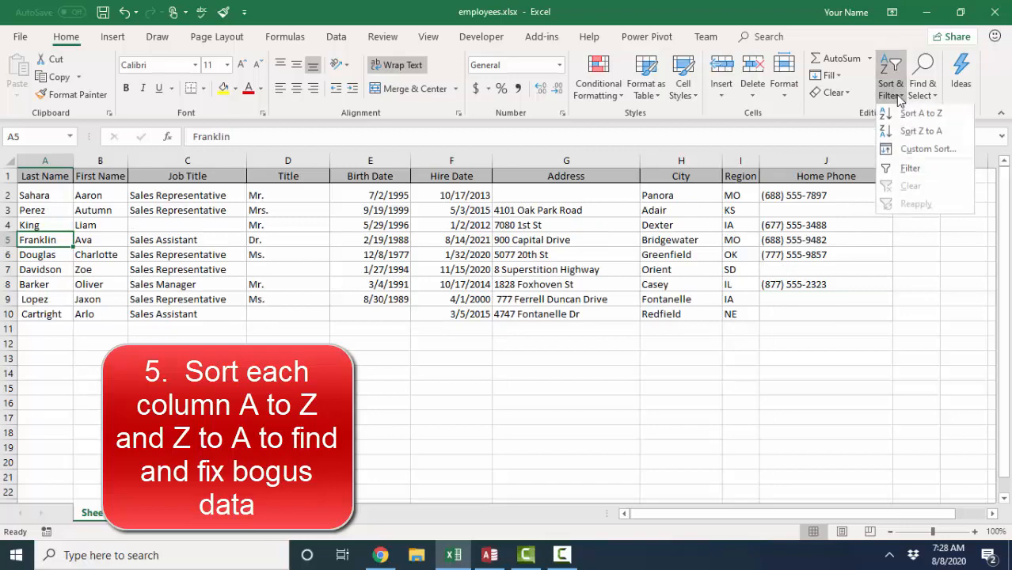
left_click(919, 114)
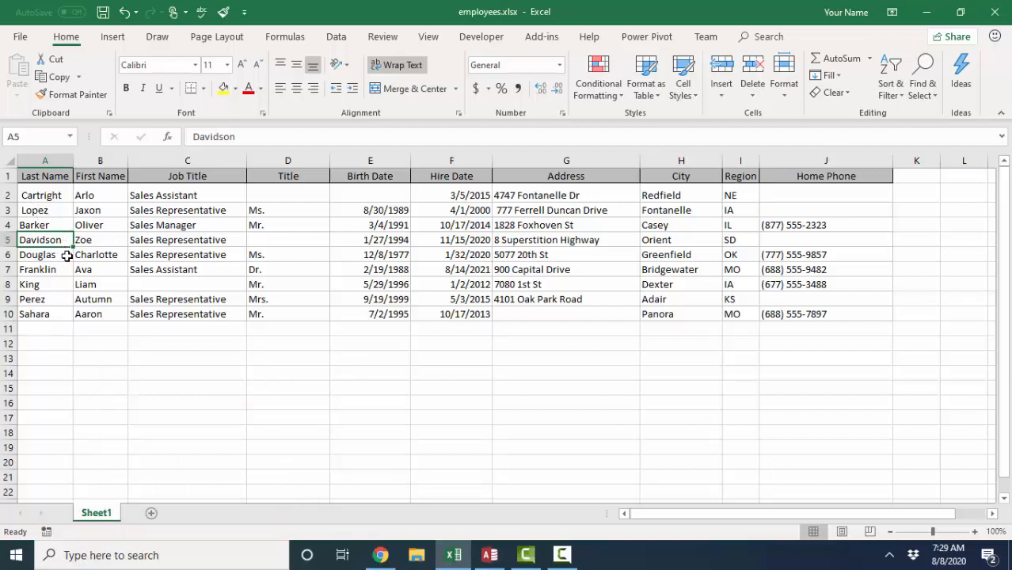
Remove the leading space from the last names in cells A2 and A3
left_click(44, 197)
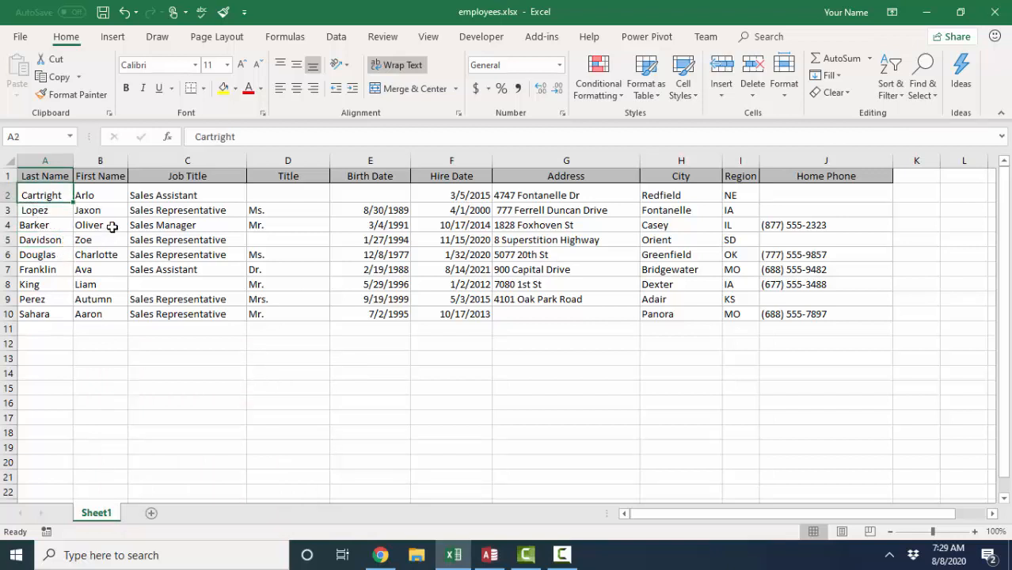
left_click(196, 137)
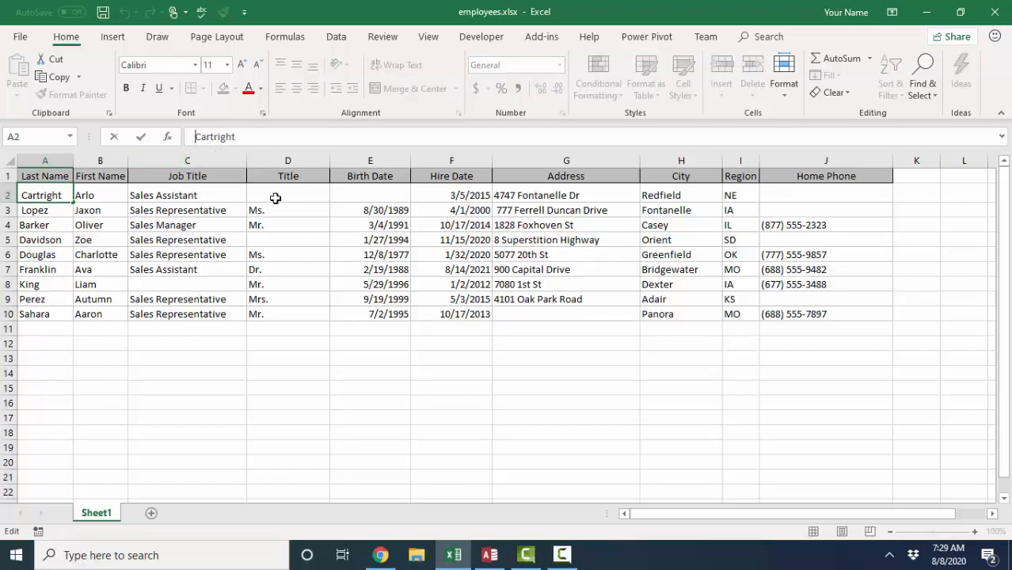
left_click(48, 211)
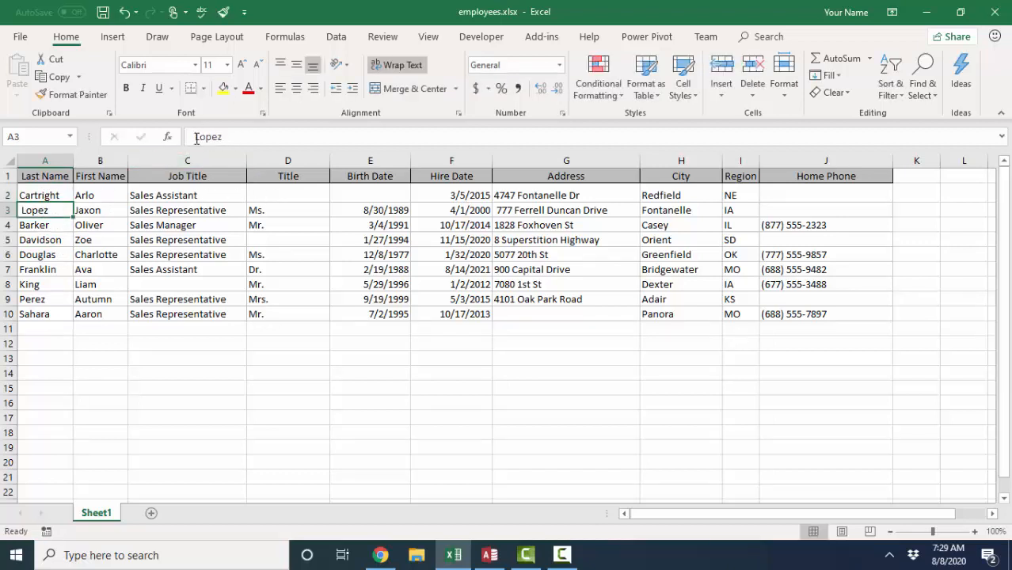
left_click(197, 138)
key("BackSpace")
Sort the employee list by First Name from A to Z and from Z to A
left_click(109, 223)
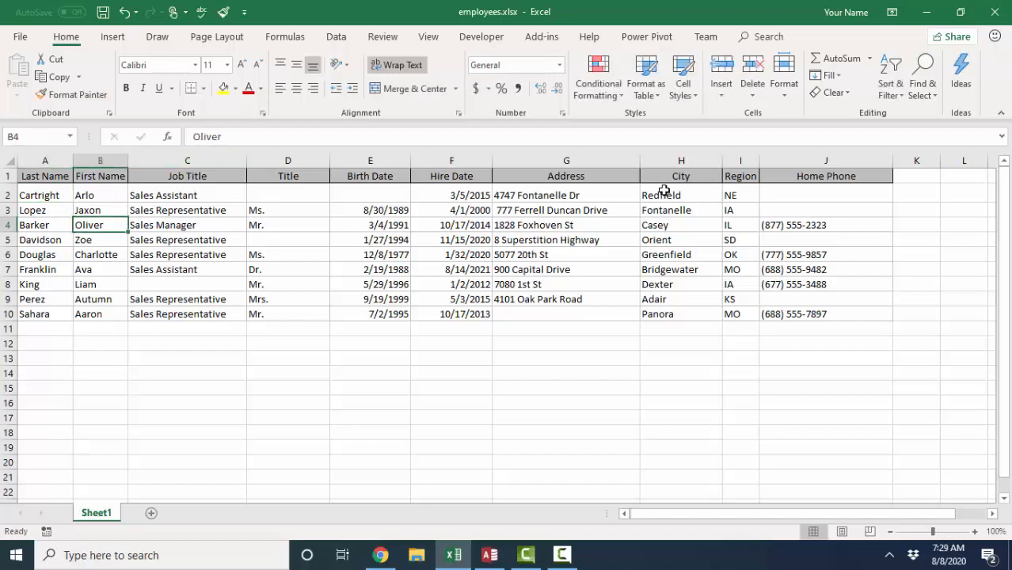
left_click(889, 79)
left_click(891, 85)
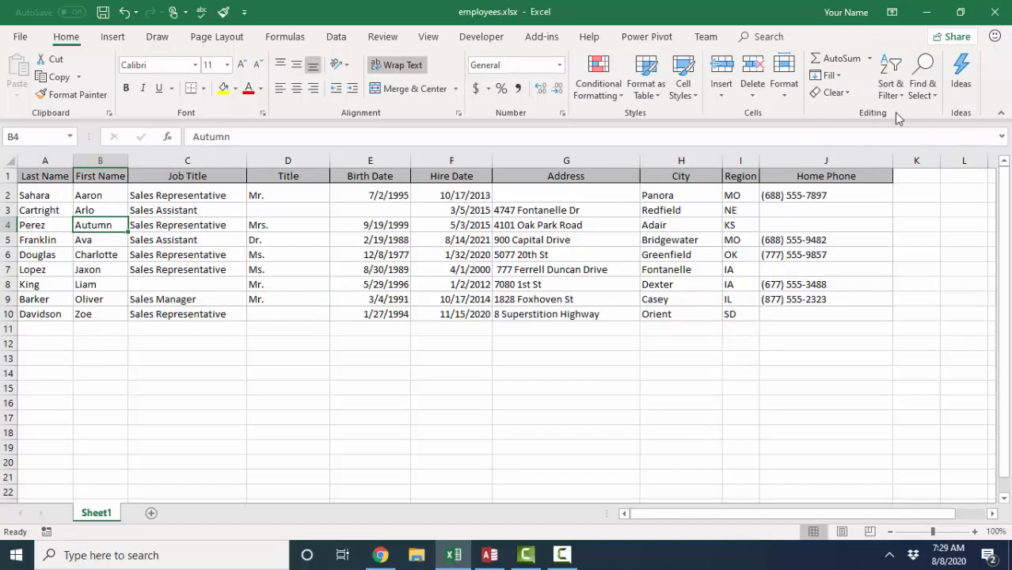
left_click(891, 85)
left_click(908, 133)
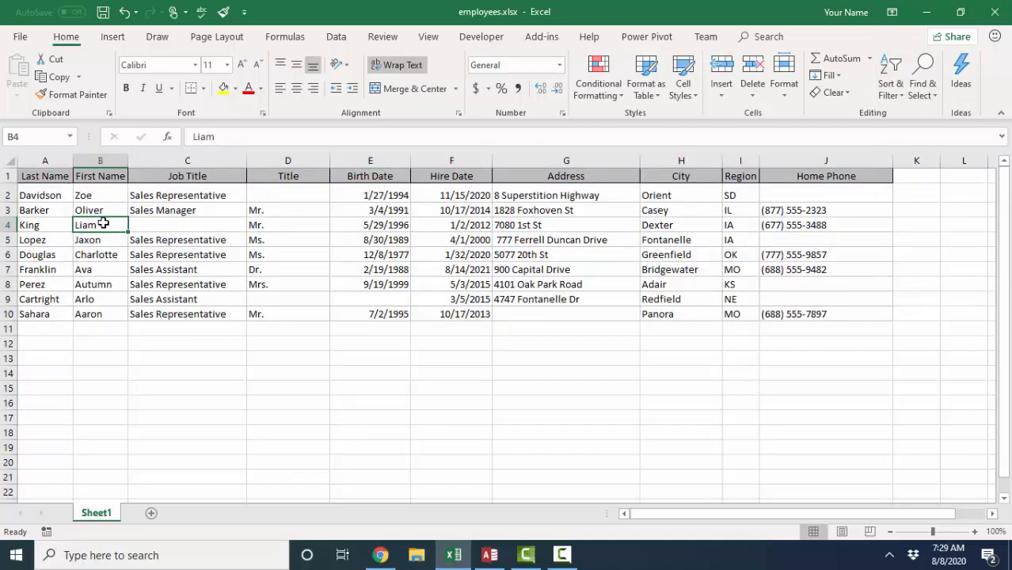
Sort the employee list by Job Title from Z to A and by Title from Z to A
left_click(181, 220)
left_click(905, 91)
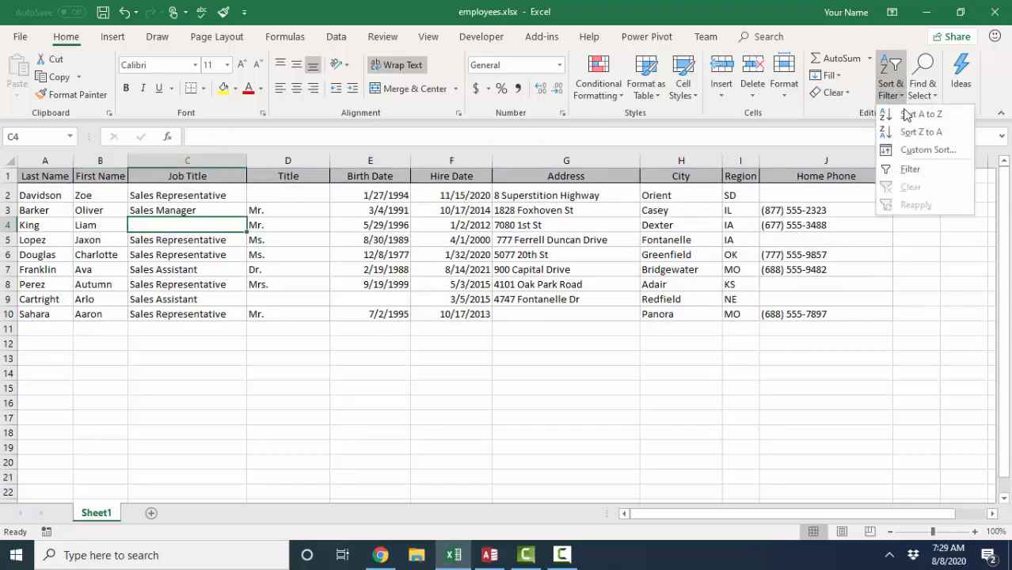
left_click(908, 134)
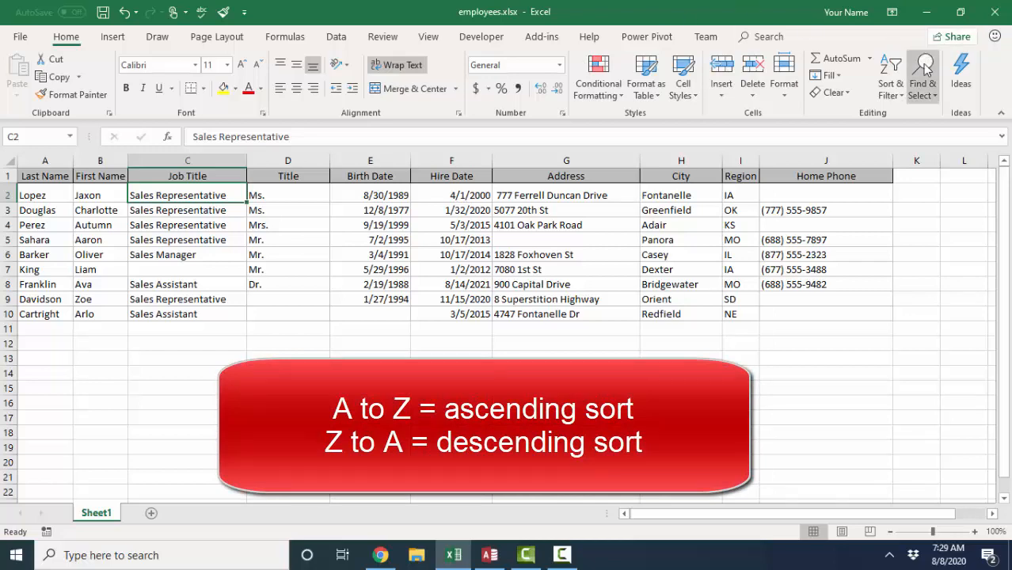
left_click(895, 94)
Sort the employee list by Birth Date from oldest to newest and from newest to oldest
left_click(379, 303)
left_click(392, 255)
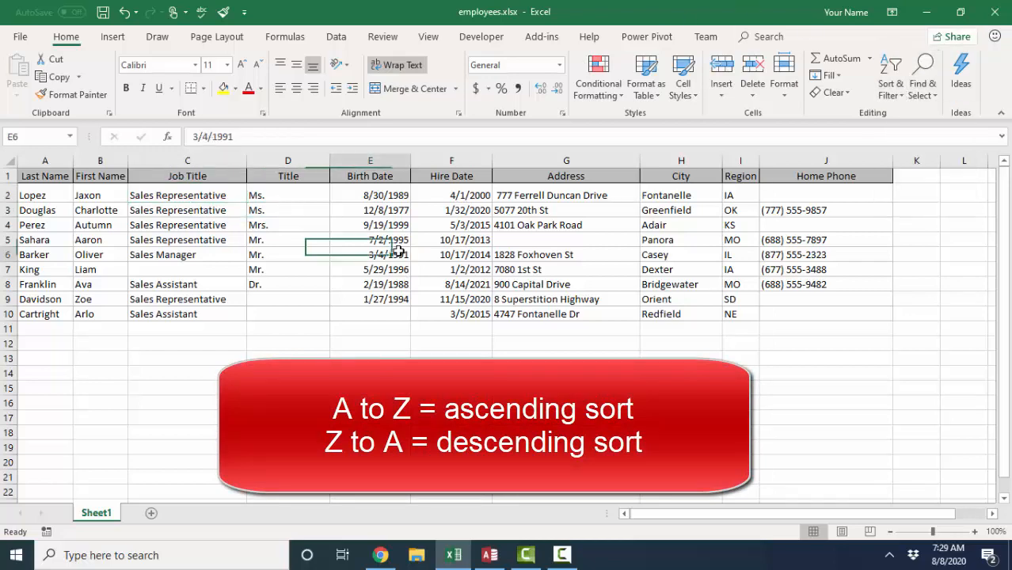
left_click(894, 99)
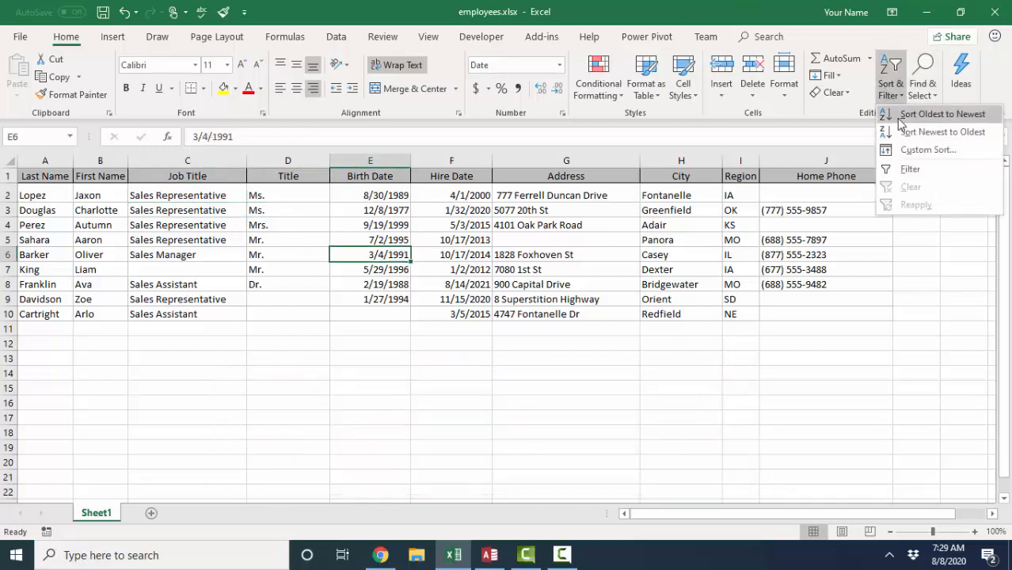
left_click(899, 119)
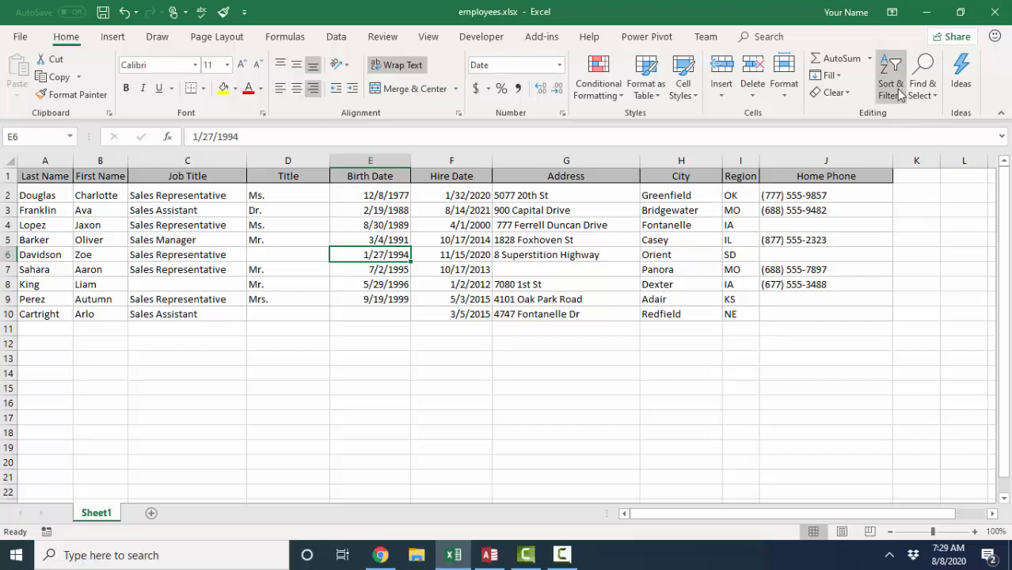
left_click(894, 88)
left_click(903, 131)
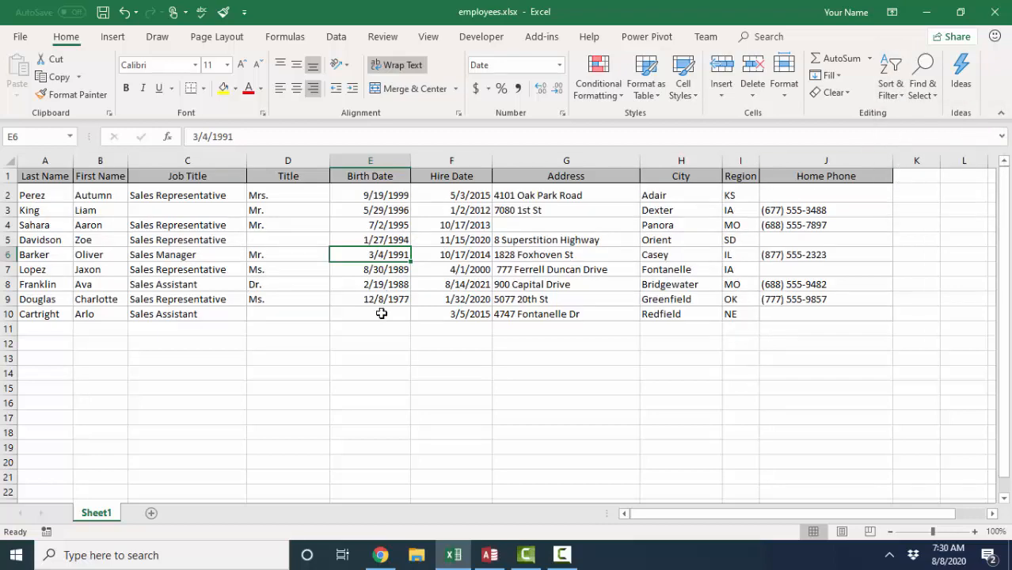
Sort the employee list by Hire Date in both directions and correct the invalid hire date in cell F2 to 1/31/2020
left_click(484, 224)
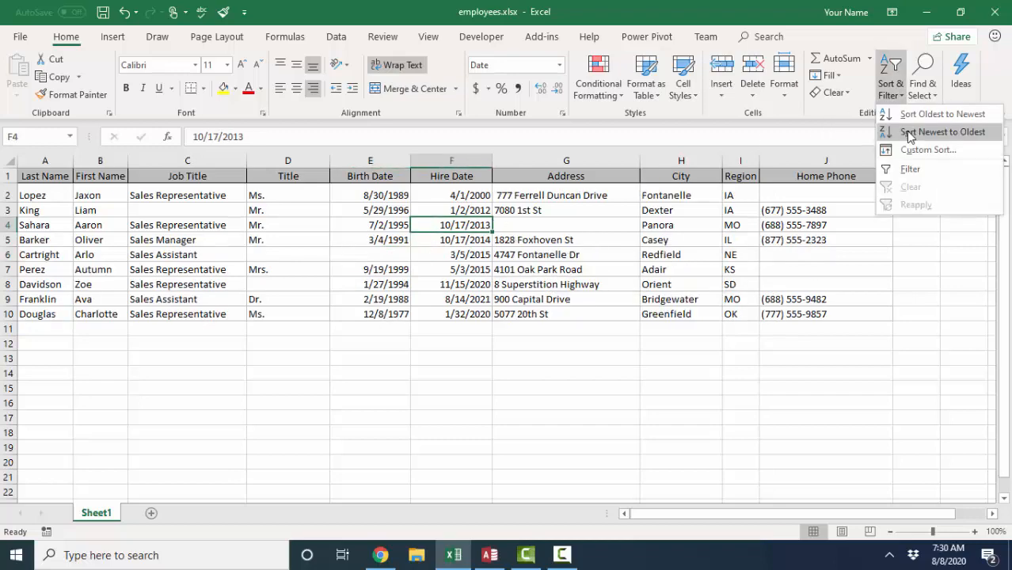
left_click(909, 121)
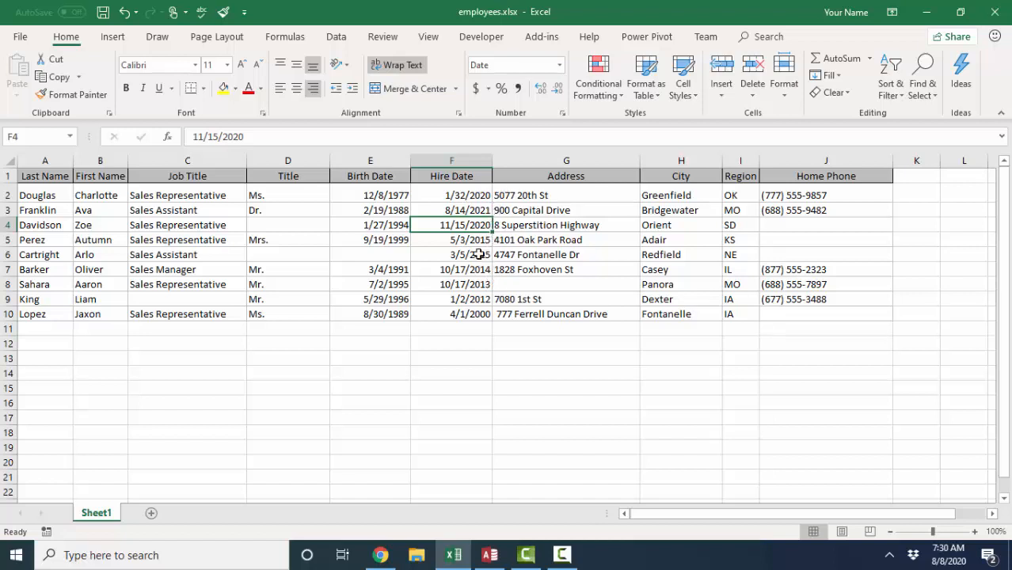
left_click(485, 193)
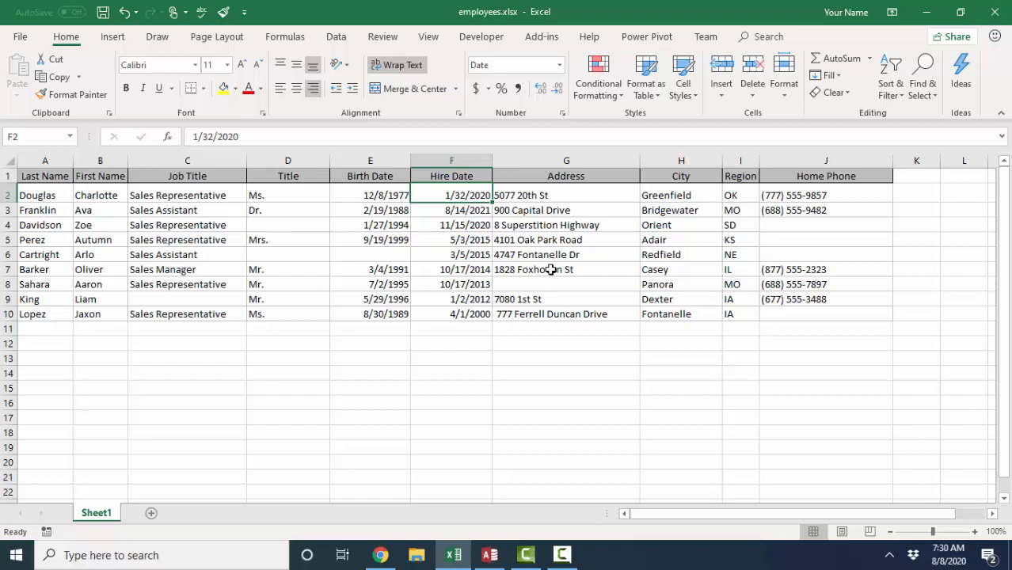
double_click(466, 197)
key("BackSpace")
type("1")
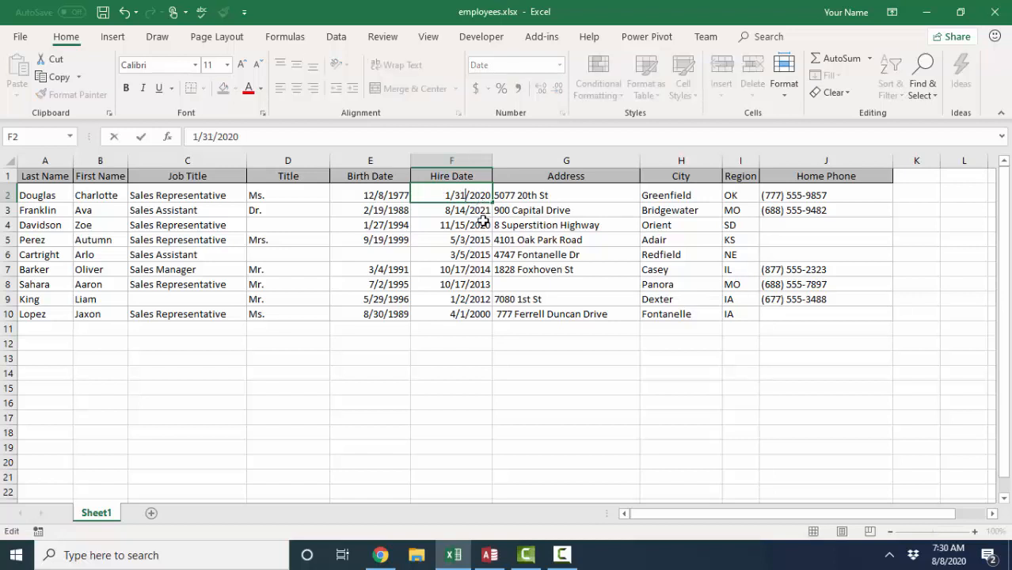
key("Return")
Sort the employee list again by the corrected Hire Date column, from oldest to newest and from newest to oldest
left_click(907, 91)
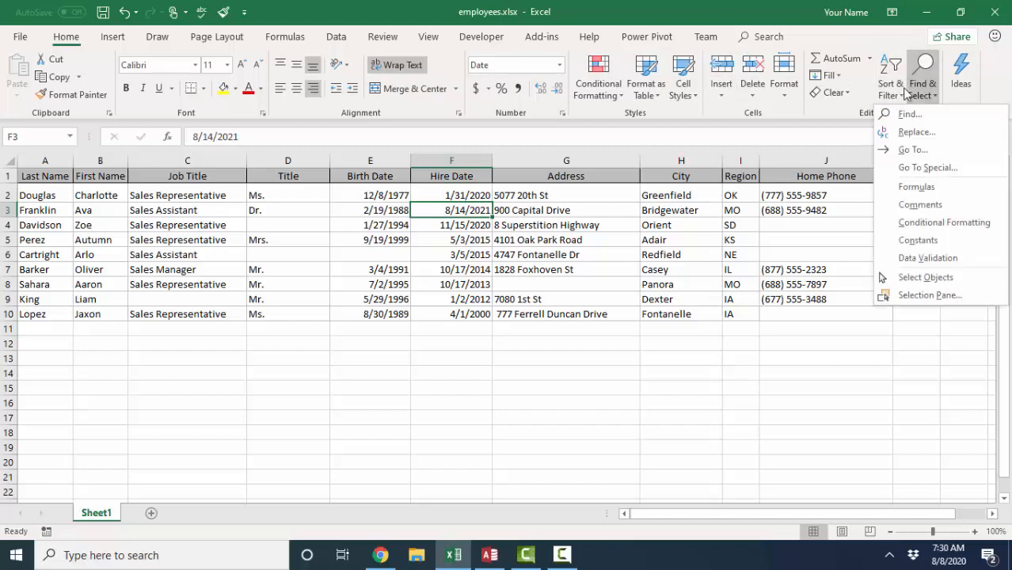
left_click(890, 89)
left_click(890, 89)
left_click(892, 112)
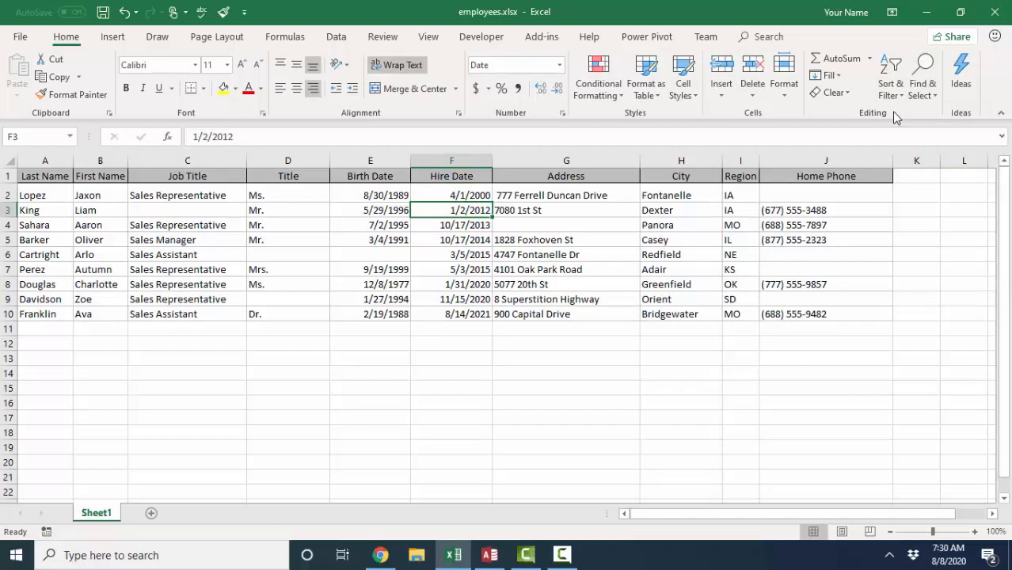
left_click(891, 84)
left_click(894, 131)
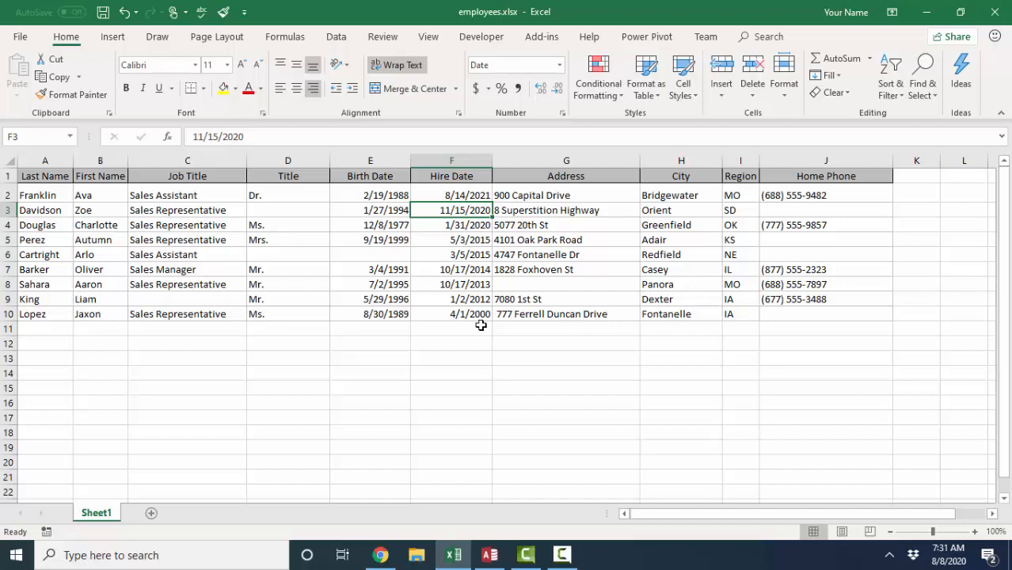
key("Down")
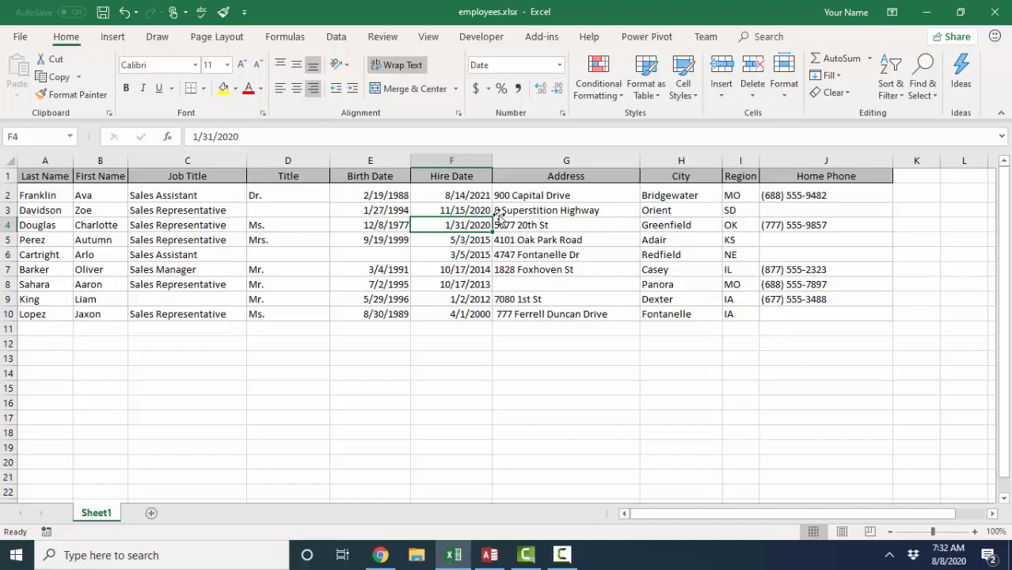
Sort the employee list by Address from A to Z and remove the leading space from the address in cell G2
left_click(588, 226)
left_click(891, 86)
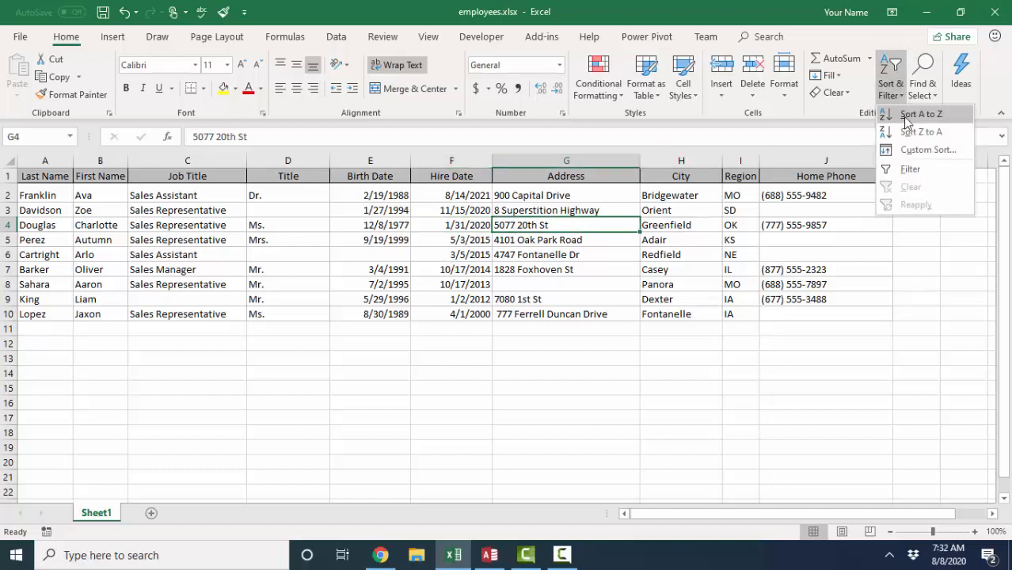
left_click(915, 112)
left_click(502, 195)
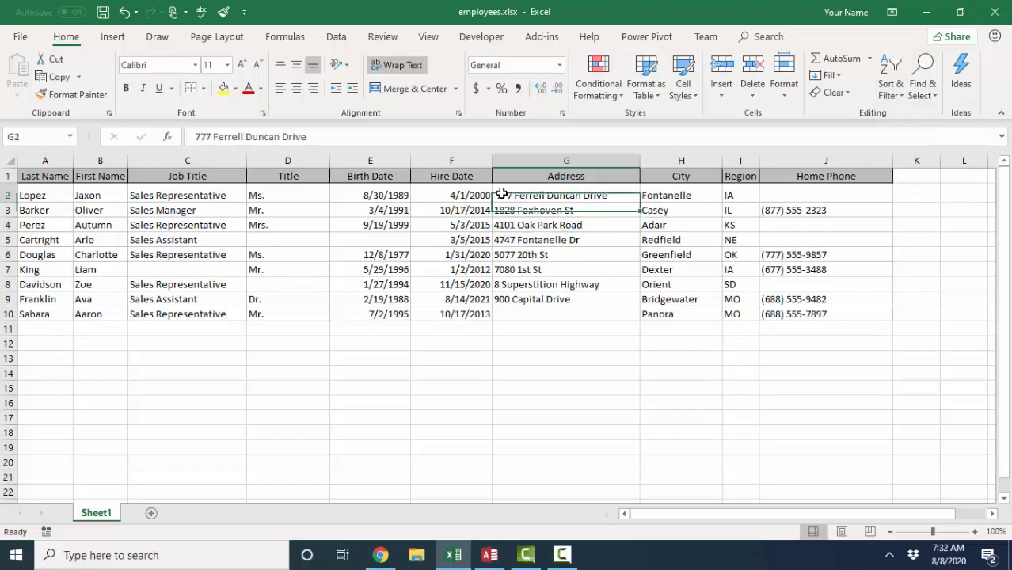
left_click(200, 139)
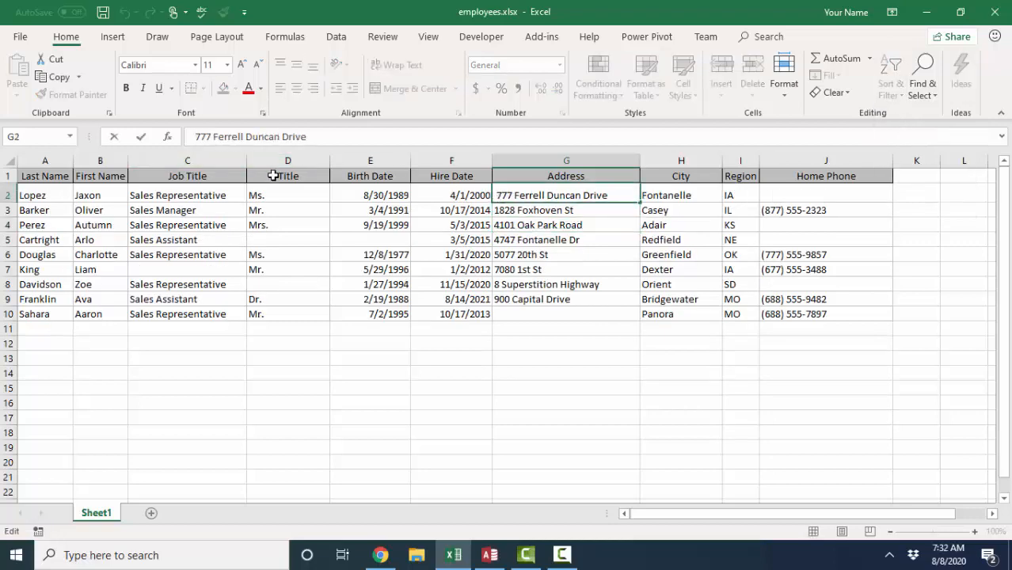
key("BackSpace")
key("Return")
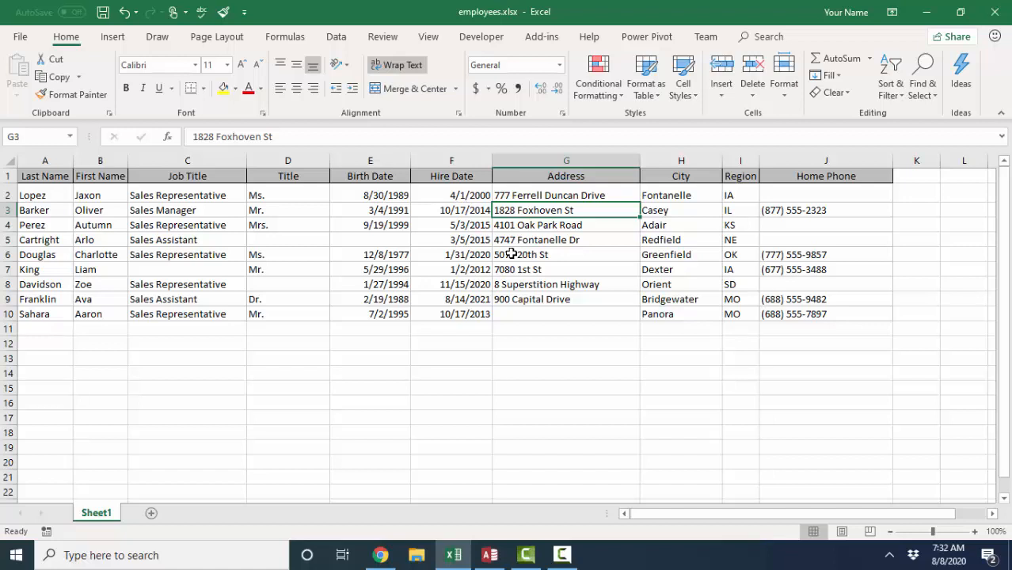
Sort the employee list by City from A to Z
left_click(661, 239)
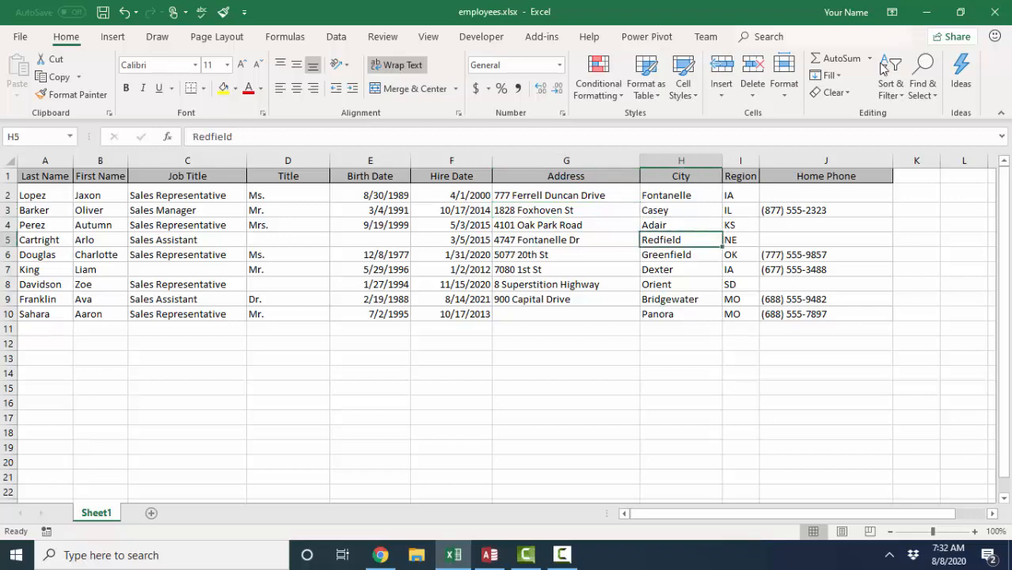
left_click(891, 88)
left_click(900, 114)
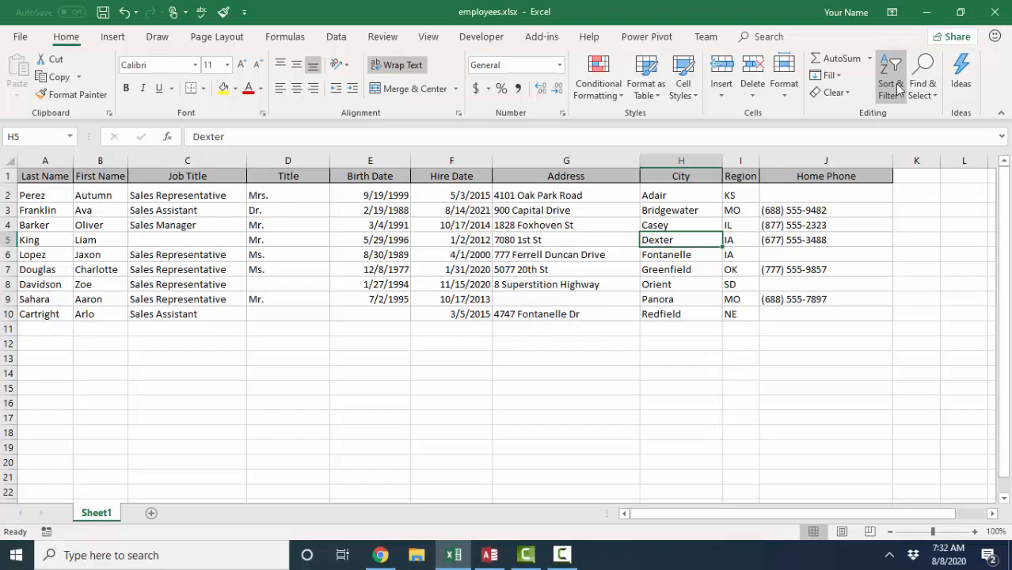
Sort the employee list by Region from A to Z and from Z to A
left_click(903, 118)
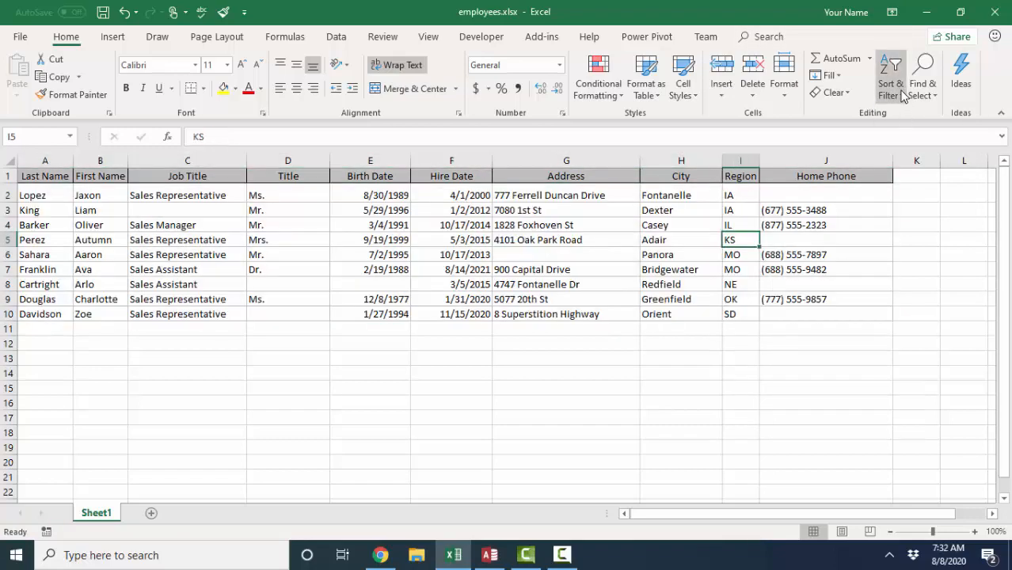
left_click(891, 88)
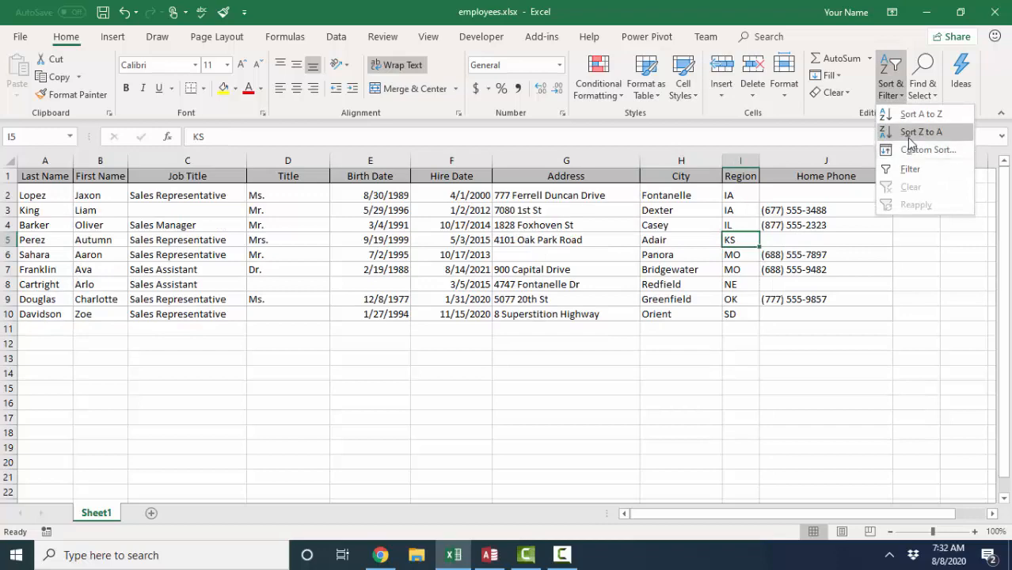
left_click(909, 134)
left_click_drag(759, 240, 846, 210)
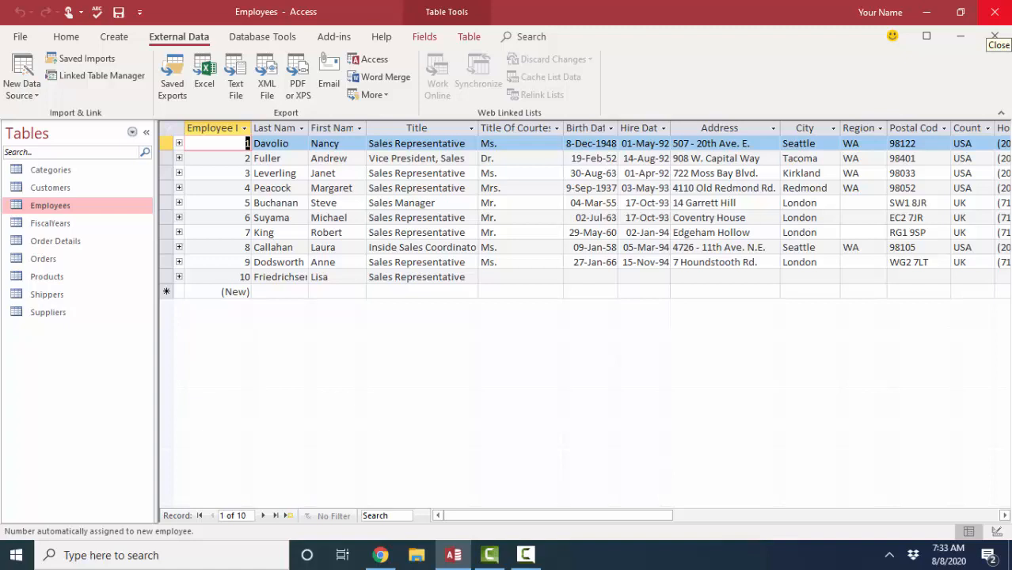
Close the Employees table in Access and start importing external data from an Excel file
left_click(994, 35)
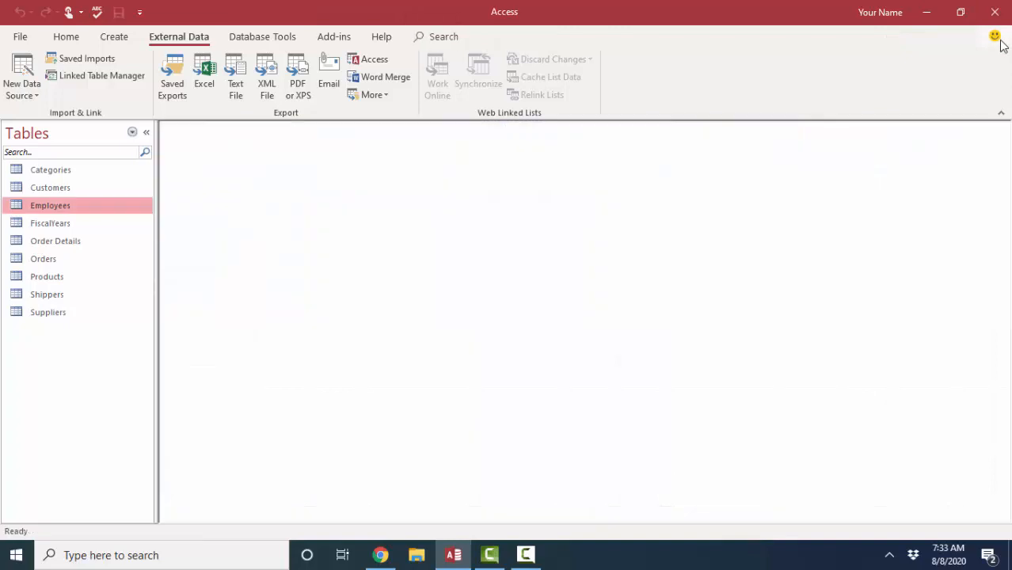
left_click(24, 91)
mouse_move(47, 120)
left_click(174, 129)
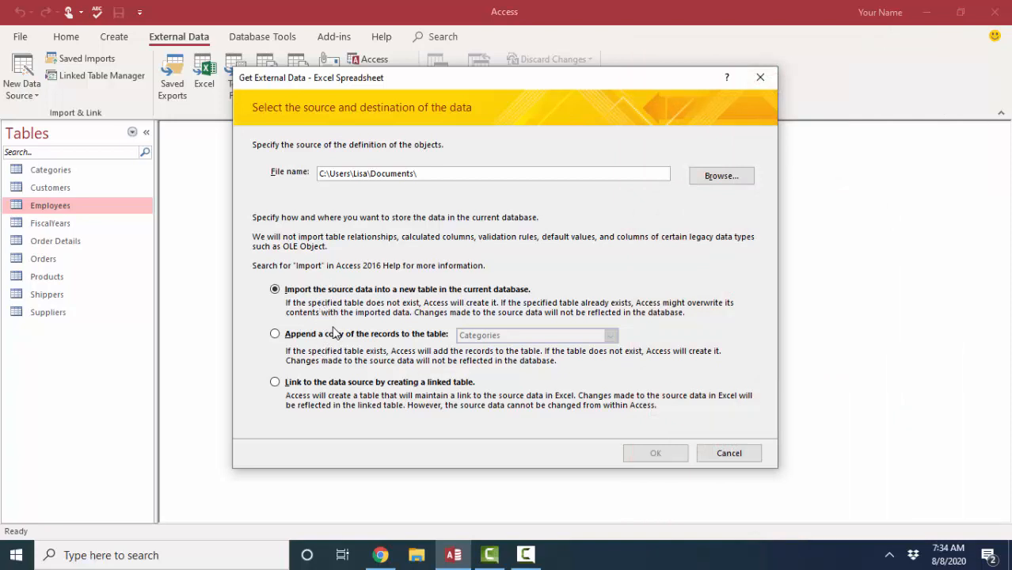
Choose employees.xlsx as the source for a new table and set its first row as the column headings
left_click(732, 181)
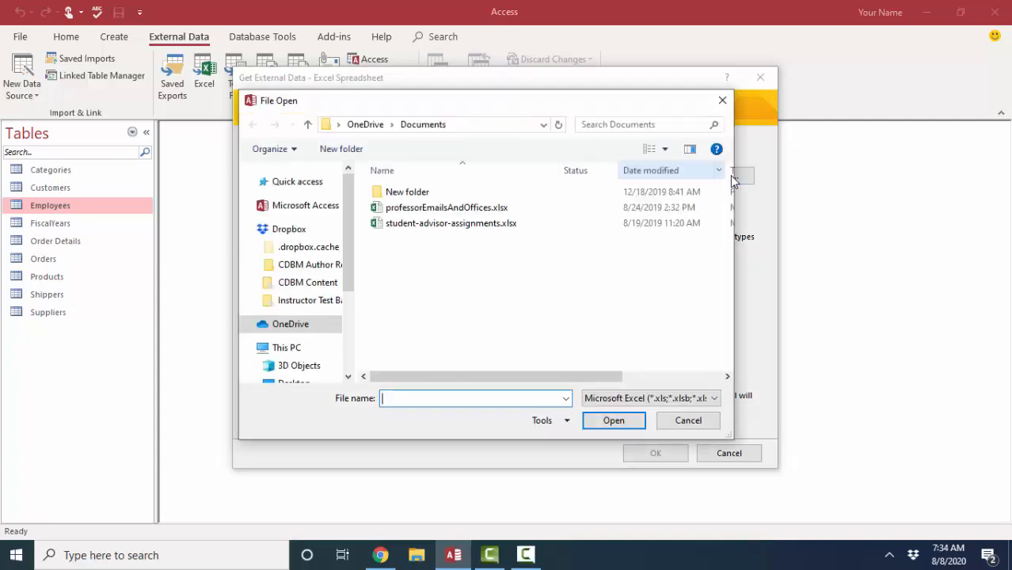
left_click(686, 420)
left_click(650, 458)
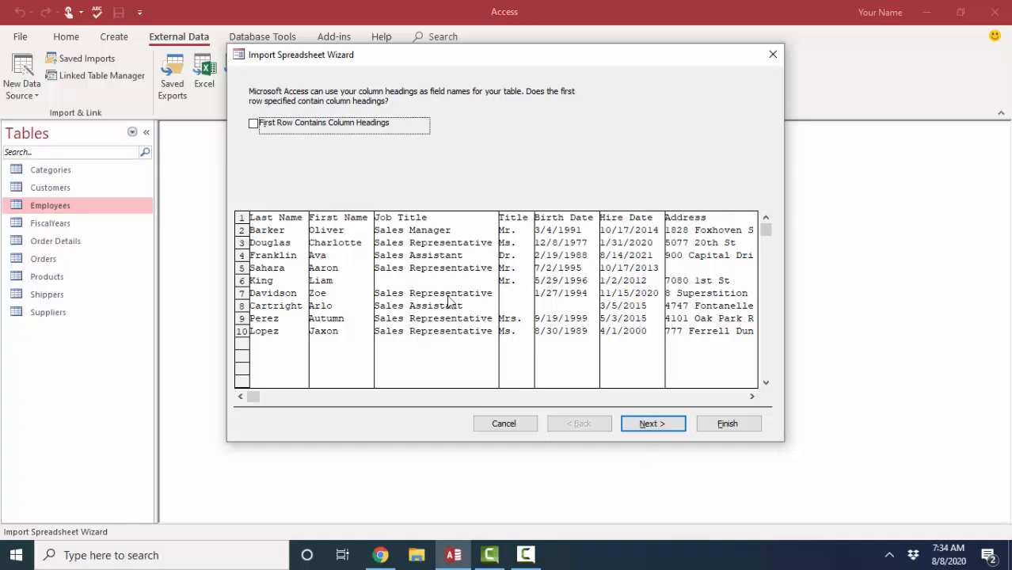
left_click(264, 128)
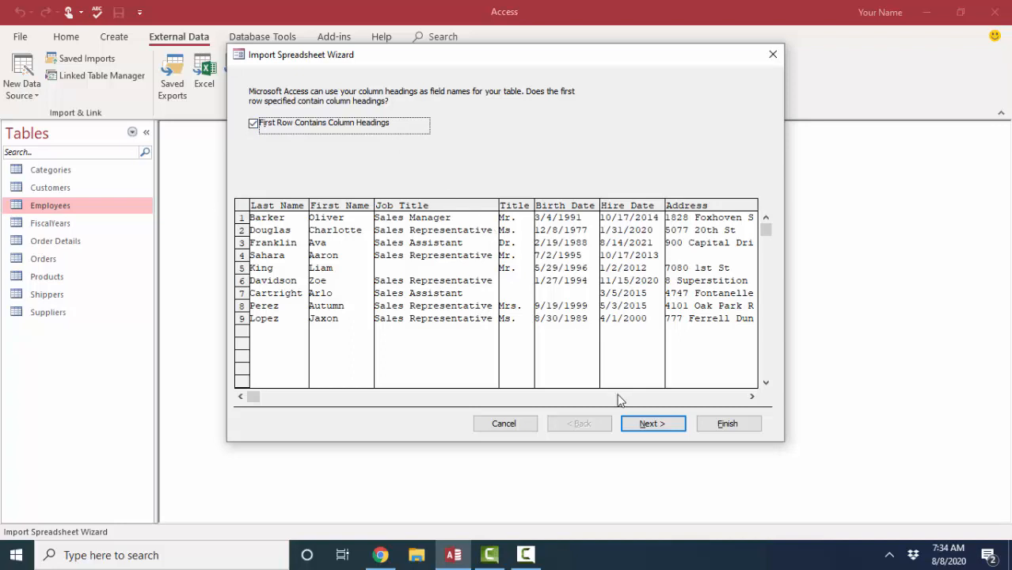
left_click(648, 425)
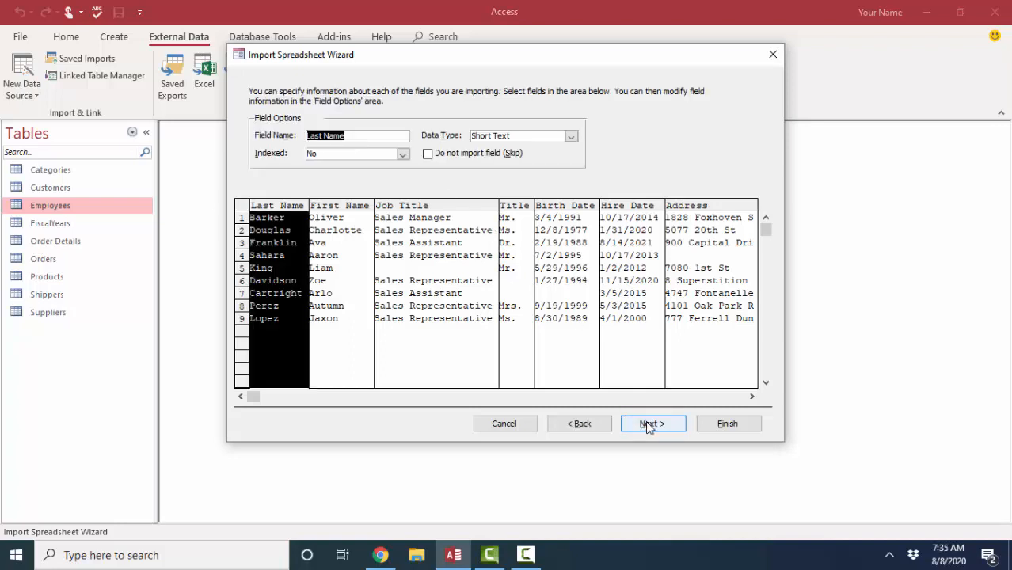
Review the import field options and data types of the columns from Job Title through Home Phone
left_click(424, 207)
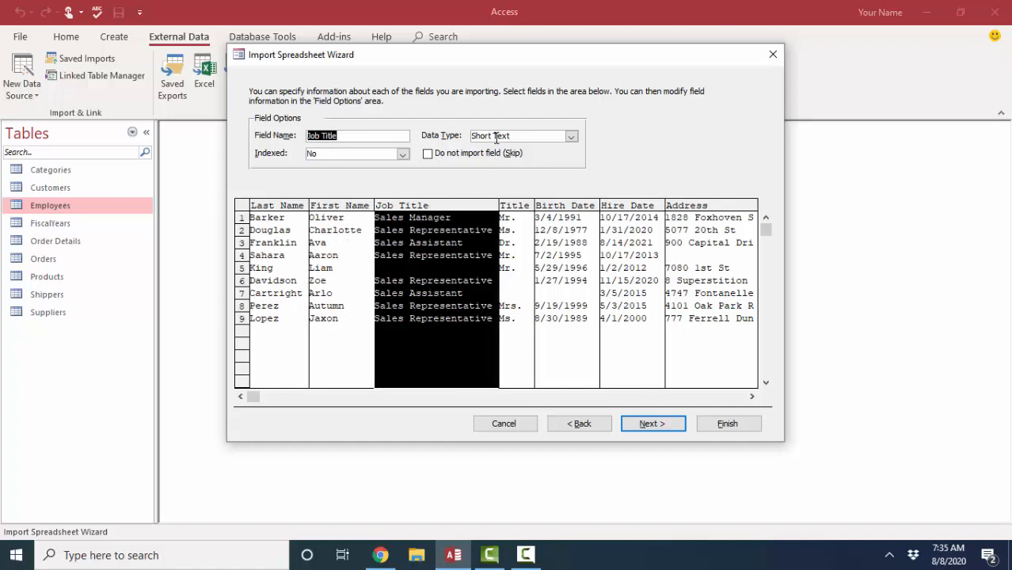
left_click(516, 205)
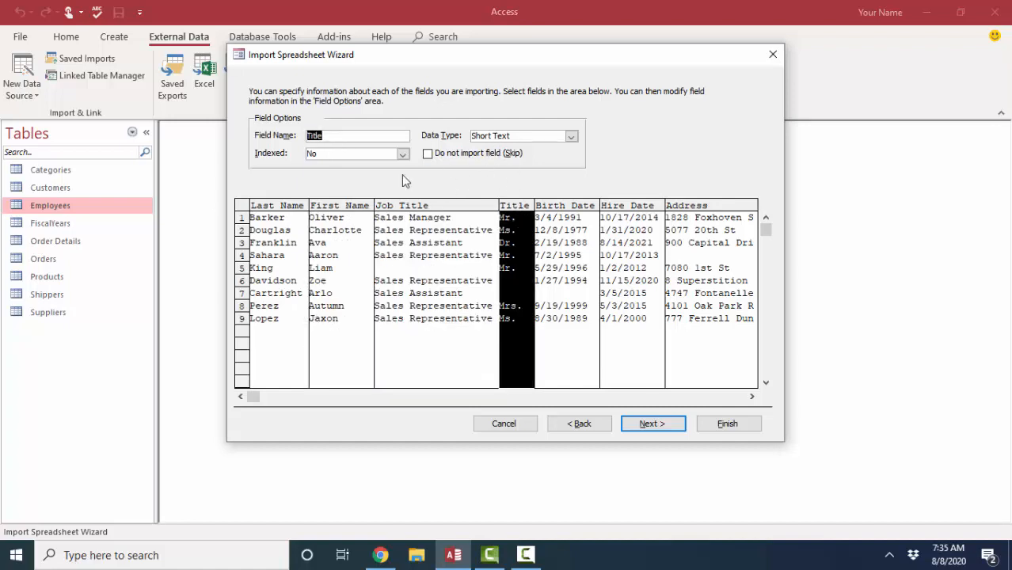
left_click(568, 210)
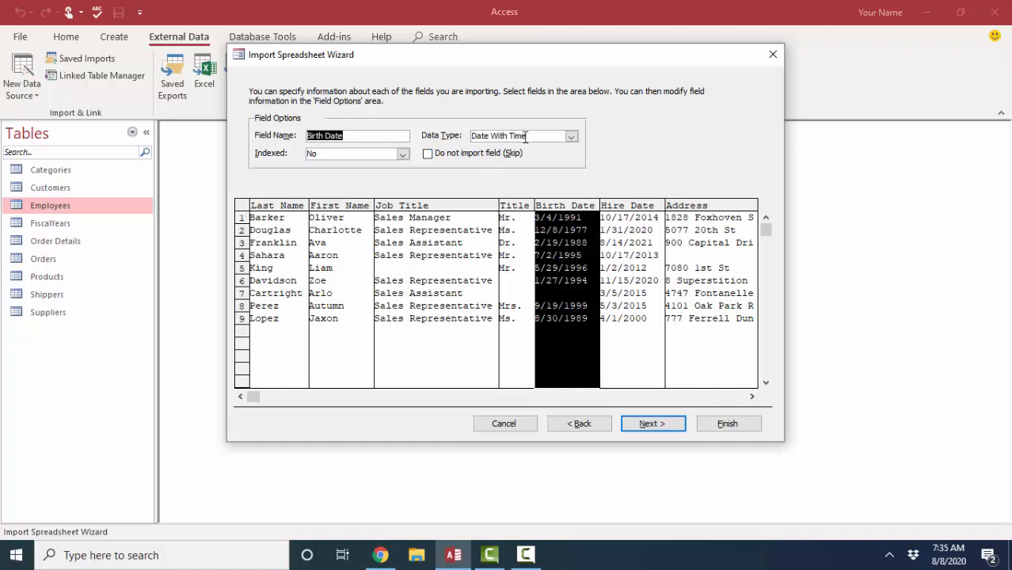
left_click(621, 207)
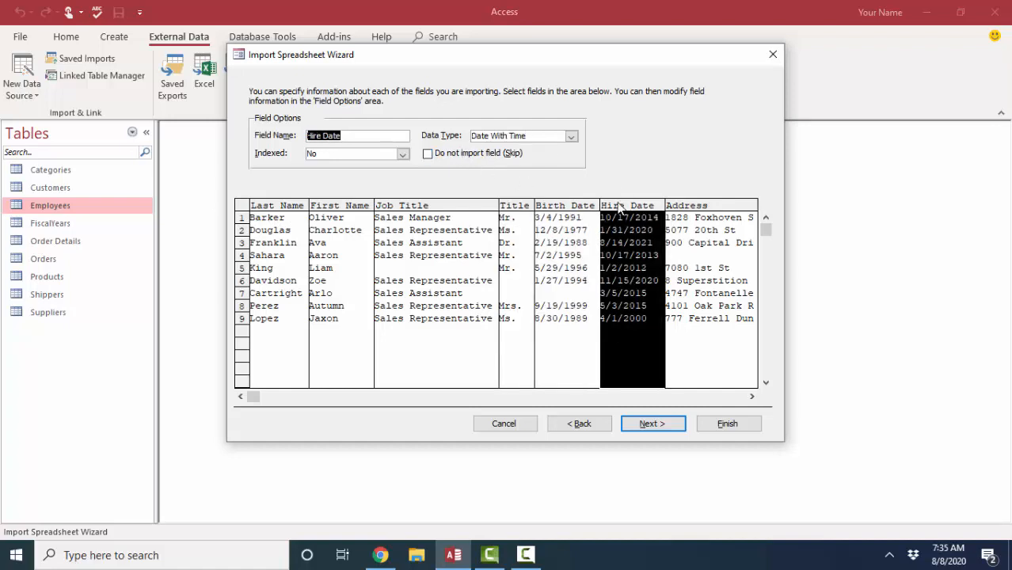
left_click(582, 207)
left_click(632, 208)
left_click(687, 208)
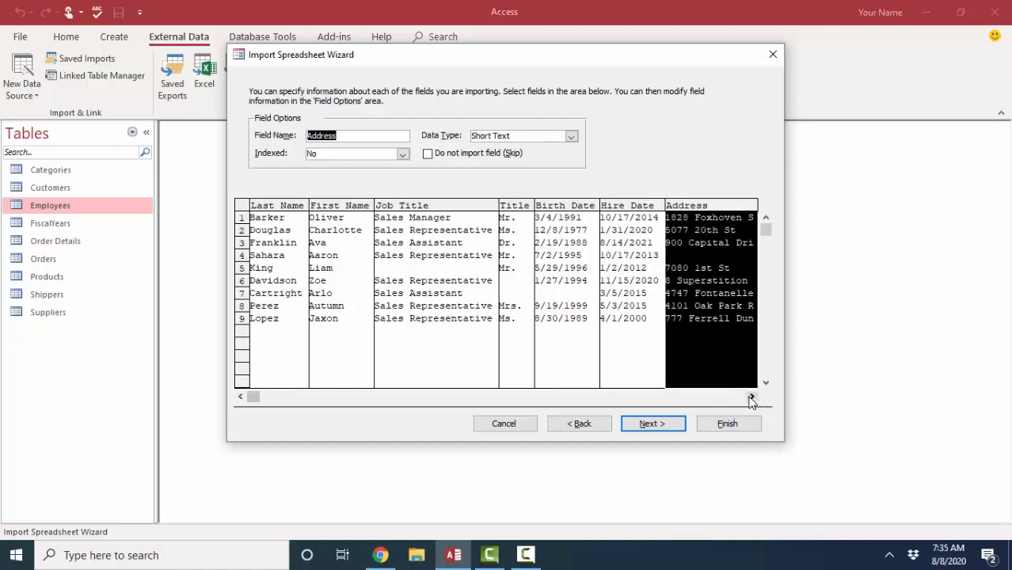
left_click(751, 397)
left_click(751, 397)
left_click(588, 207)
left_click(651, 208)
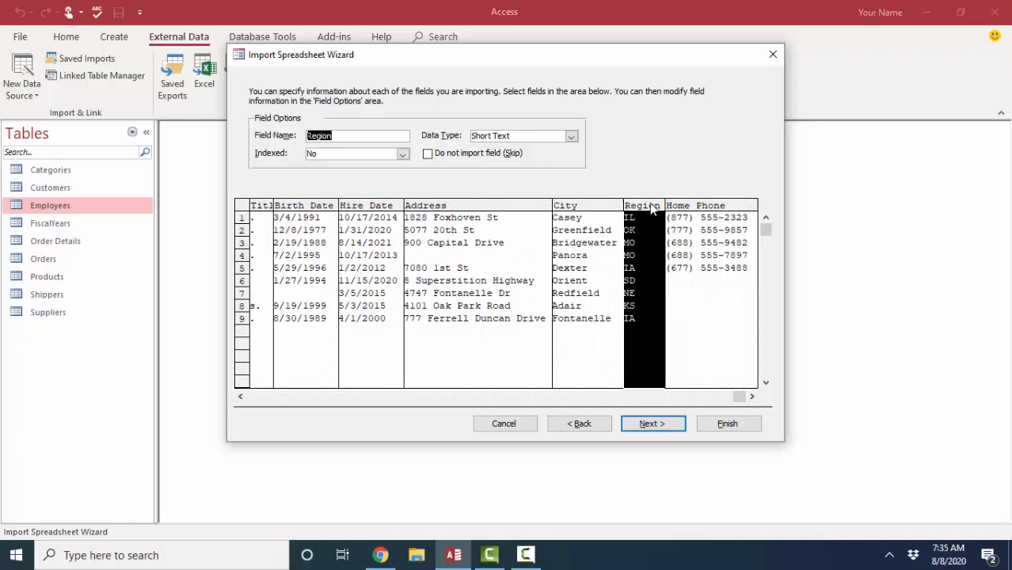
left_click(711, 208)
Let Access add the primary key and import the spreadsheet to a table named EmployeeImport
left_click(680, 424)
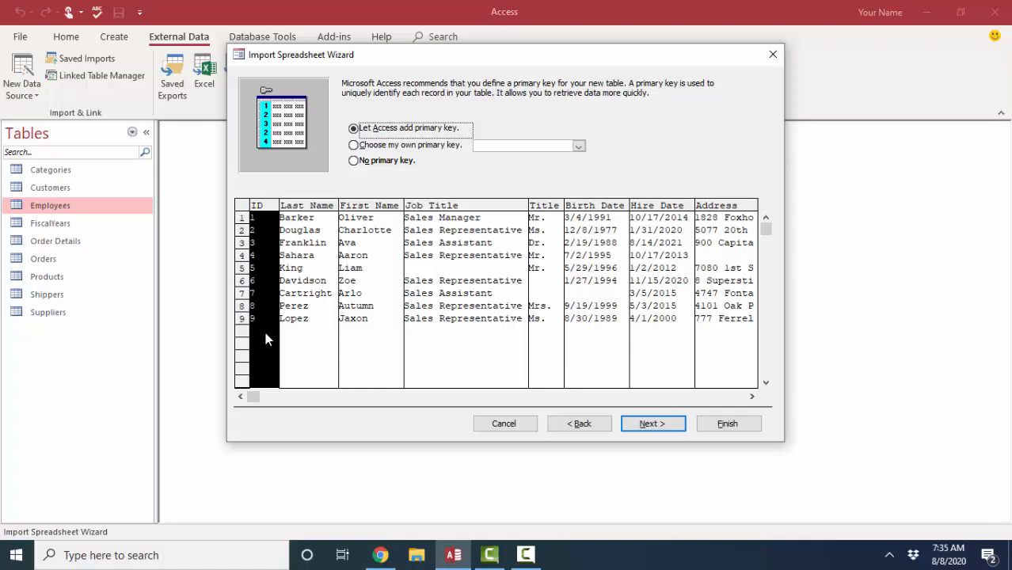
left_click(670, 425)
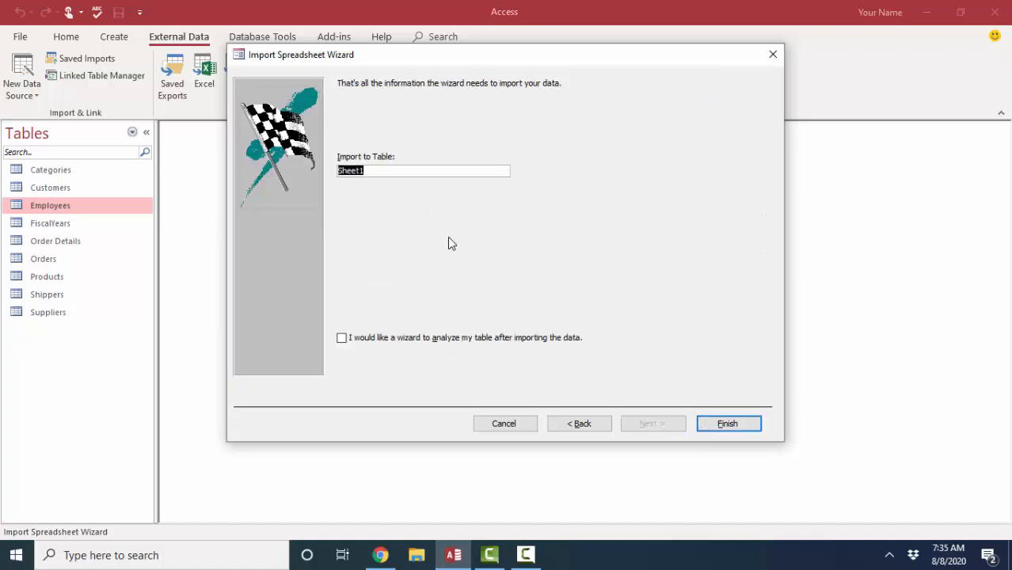
type("EmployeeImport")
left_click(721, 422)
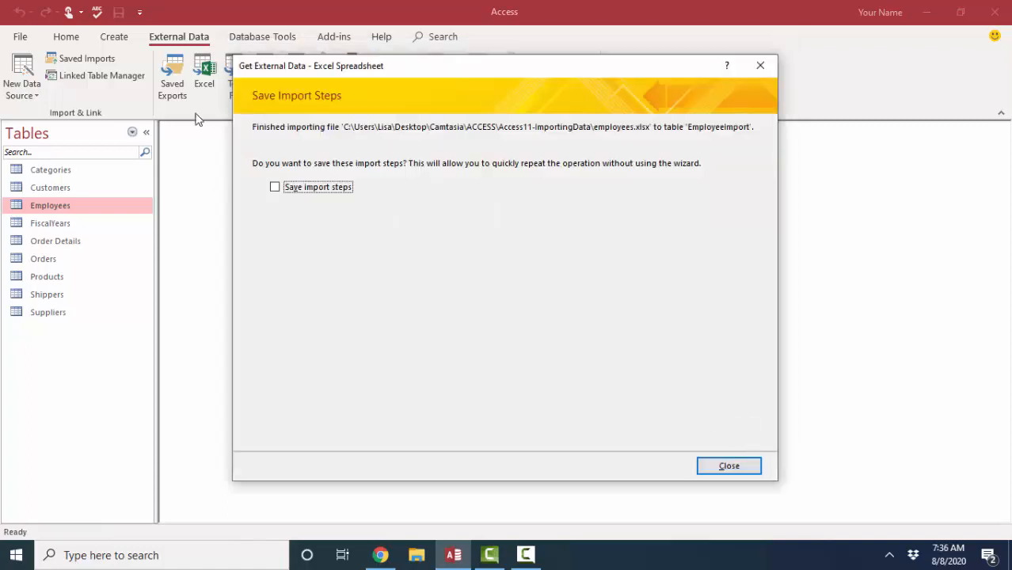
Save the import steps as Import-employees and check the entry among the saved imports
left_click(285, 190)
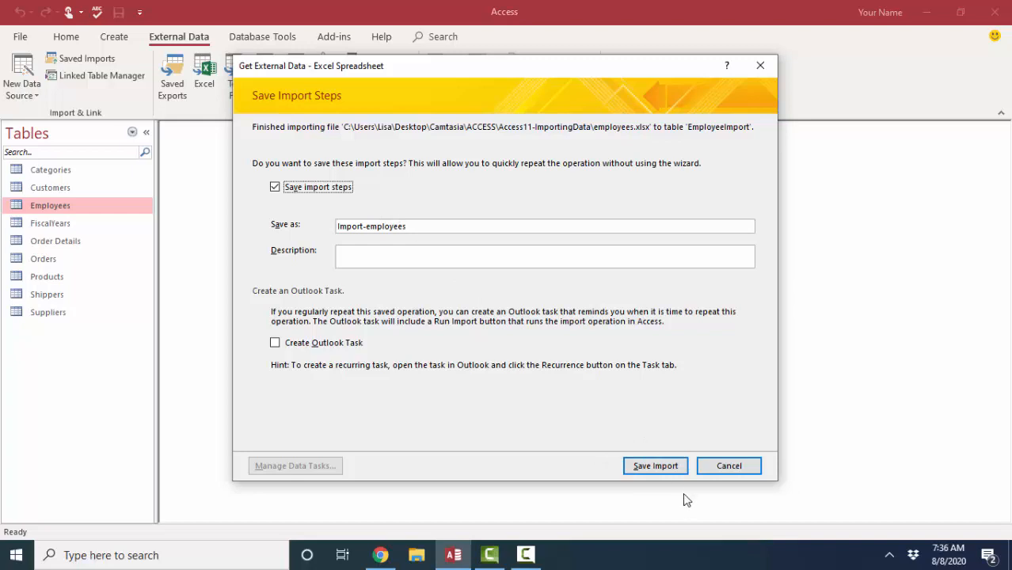
left_click(671, 467)
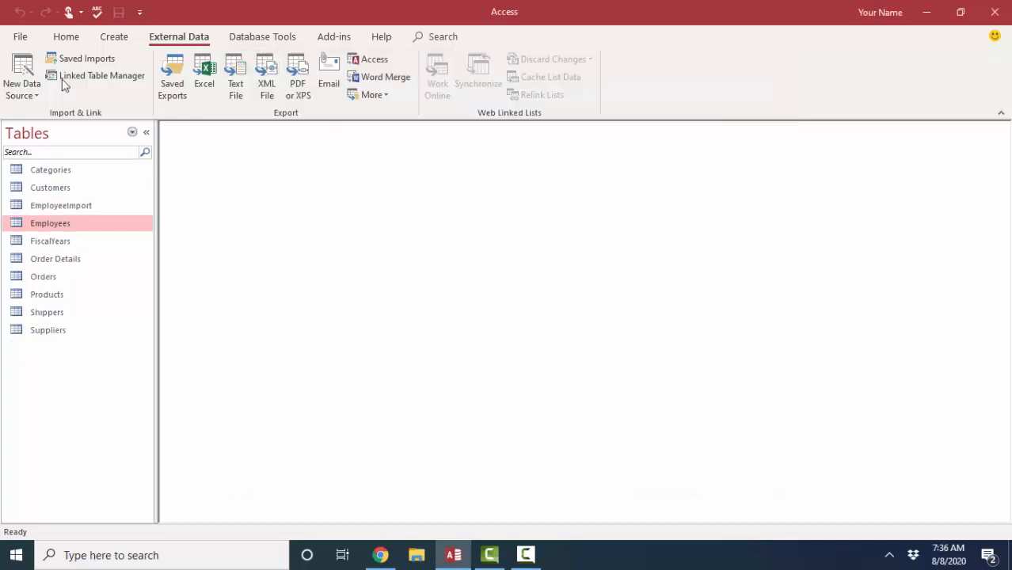
left_click(88, 60)
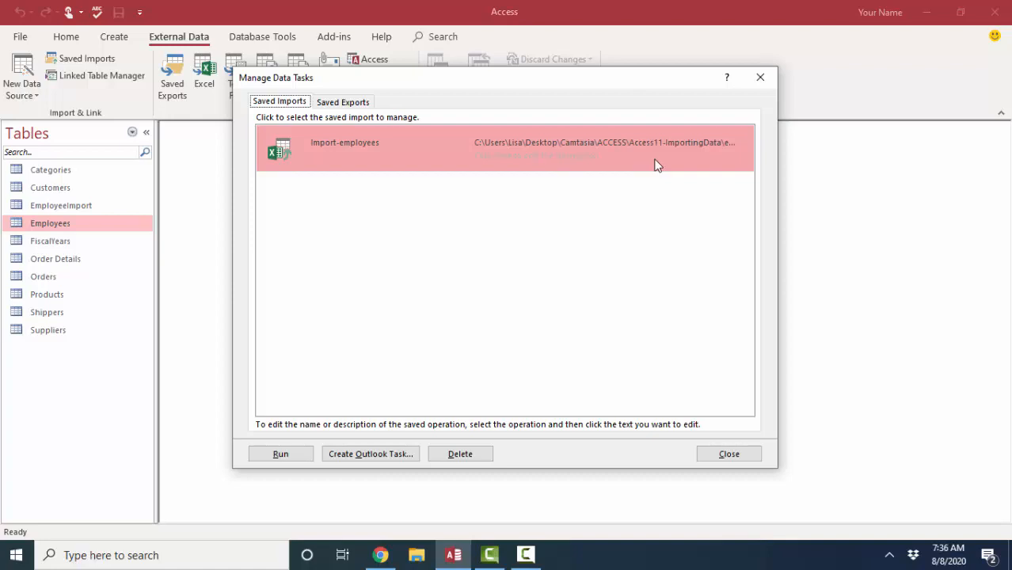
left_click(729, 454)
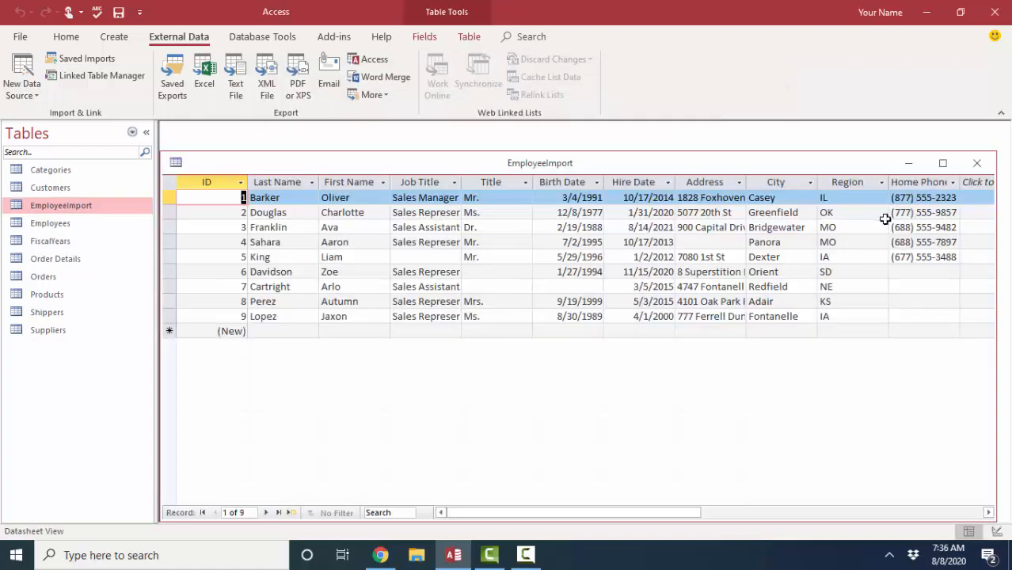
Examine the EmployeeImport table's records and field data types, compare them with the Employees table, and close both tables
left_click(254, 511)
left_click(229, 317)
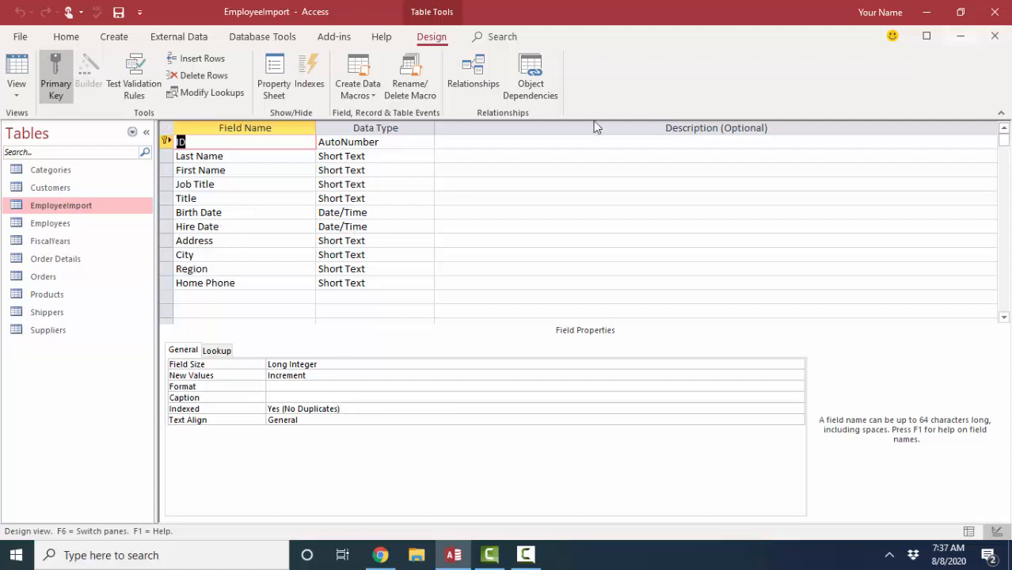
left_click(16, 69)
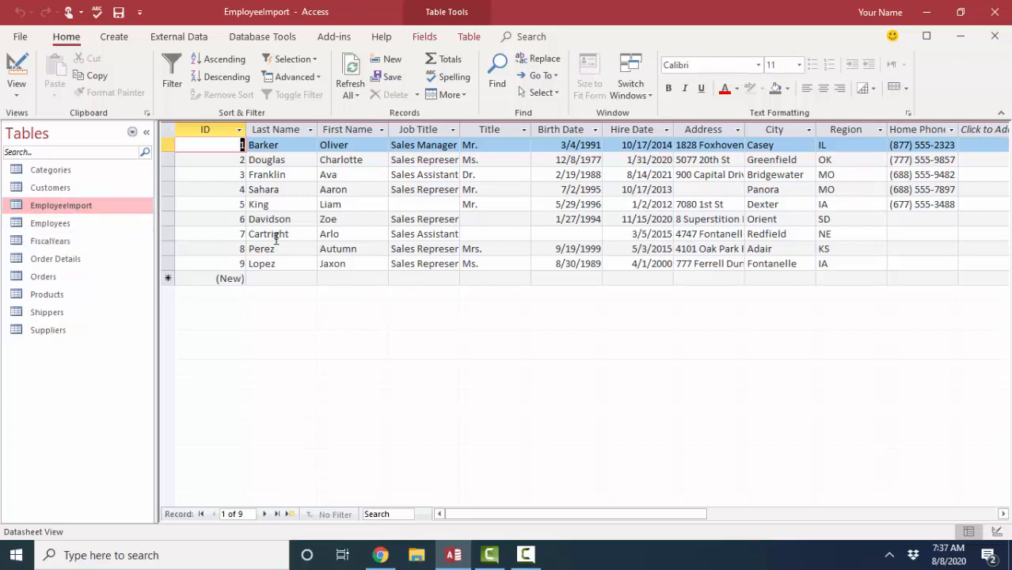
left_click(995, 36)
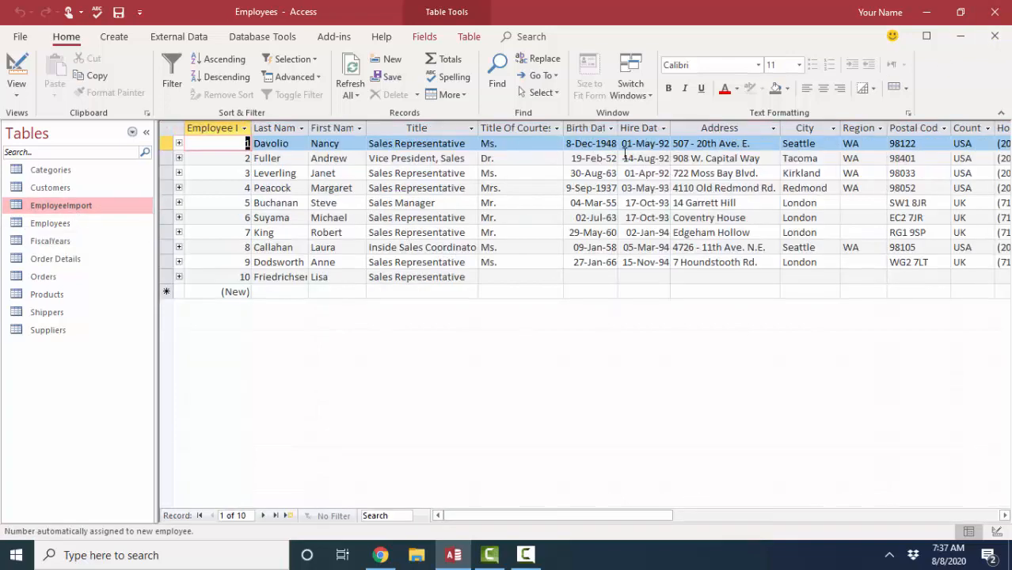
left_click(995, 36)
Create a new query in Design view based on the EmployeeImport table
left_click(114, 37)
left_click(217, 79)
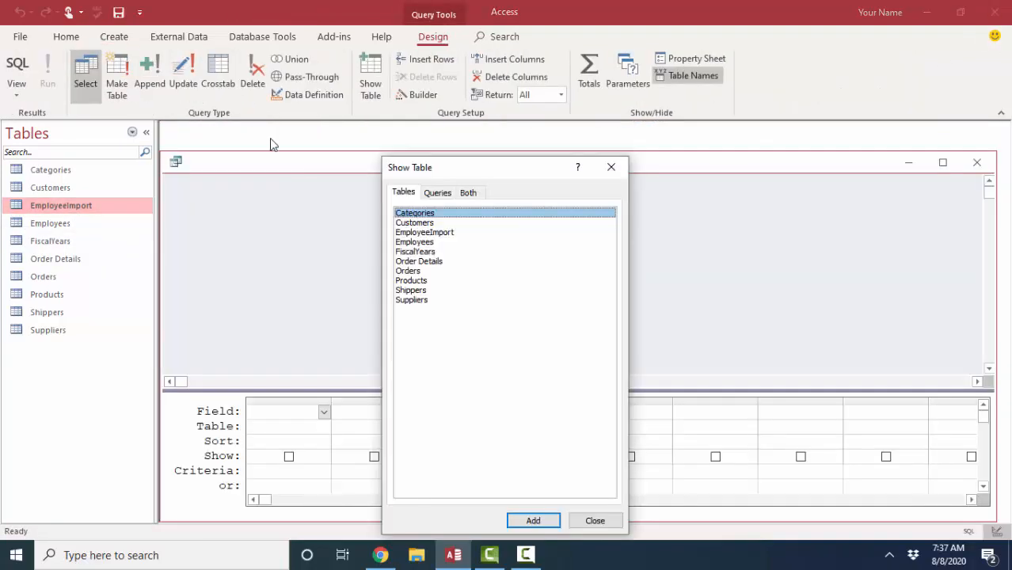
double_click(425, 232)
left_click(595, 521)
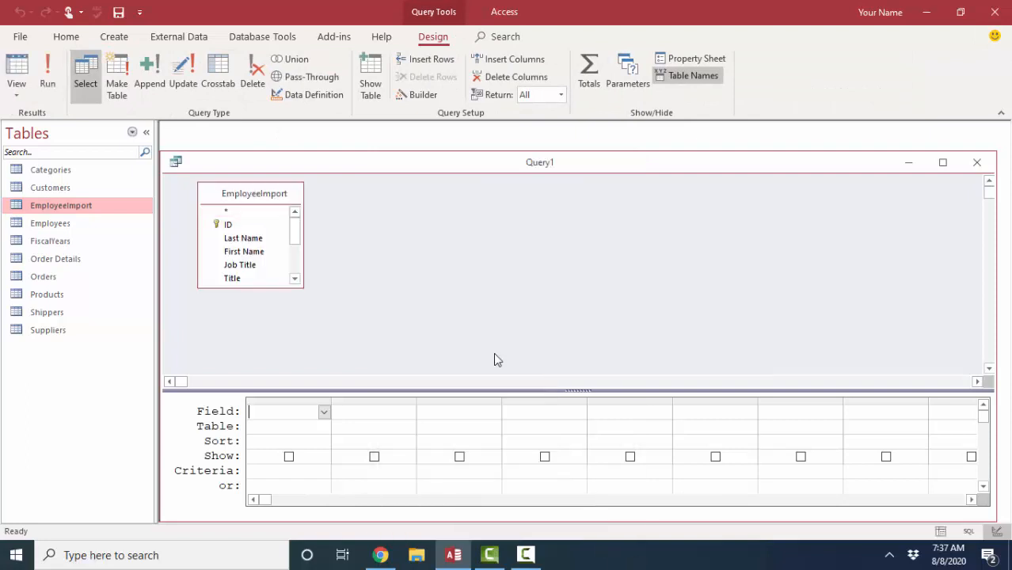
Convert the query to an append query that targets the Employees table in the current database
left_click(147, 82)
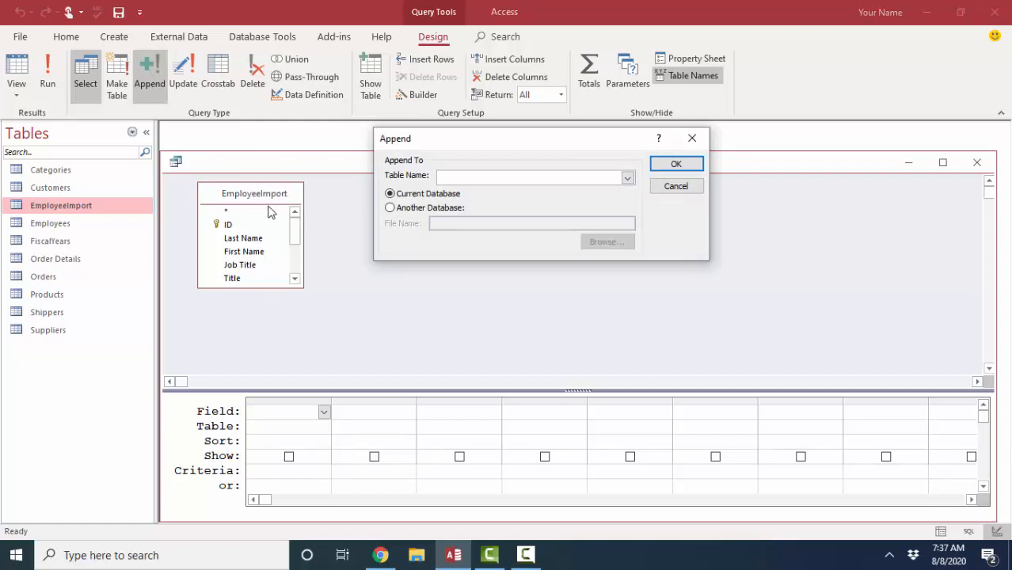
left_click(628, 177)
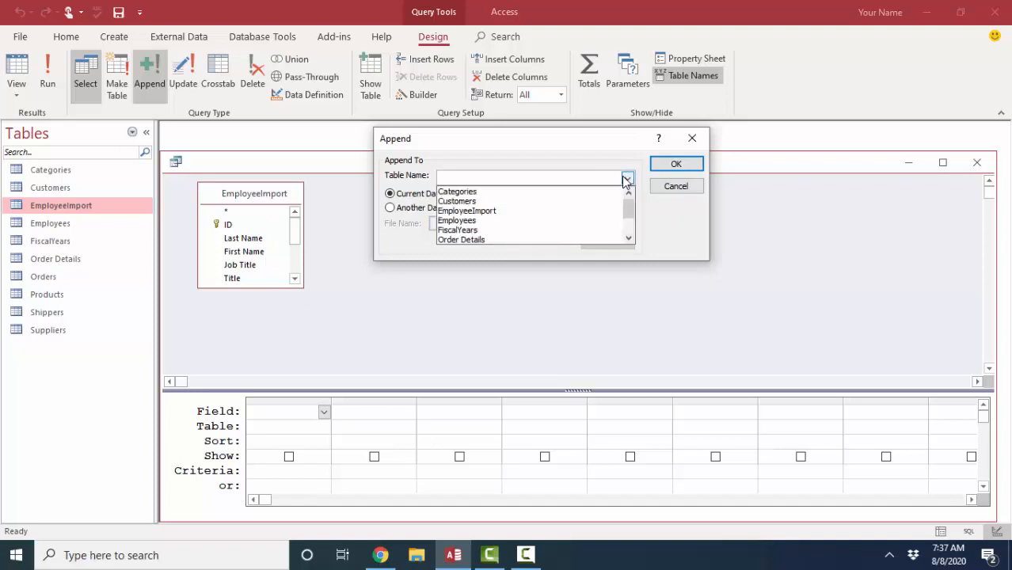
left_click(572, 228)
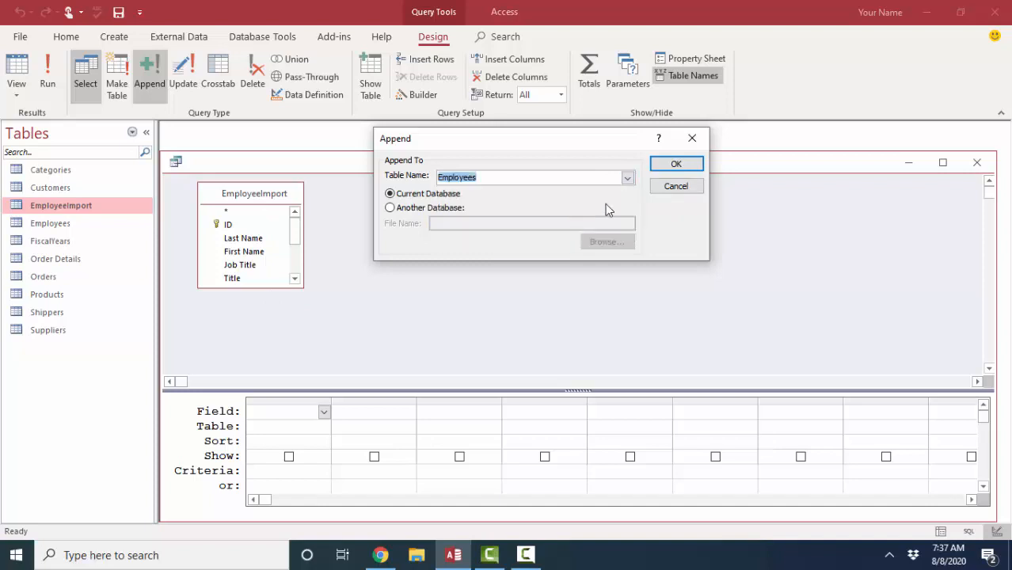
left_click(676, 164)
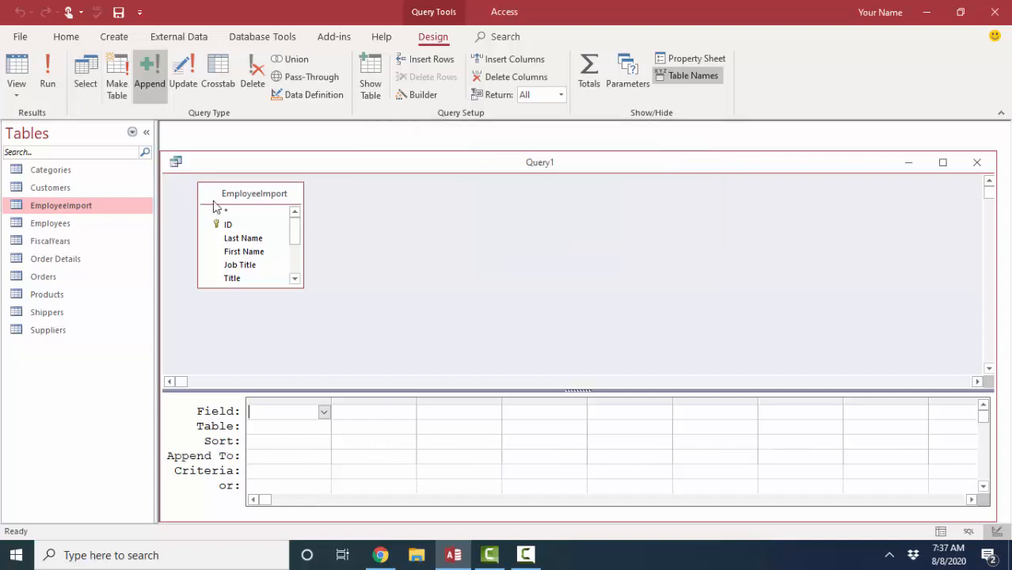
Add all EmployeeImport fields to the query grid, remove the ID column, and maximize the query window
double_click(261, 195)
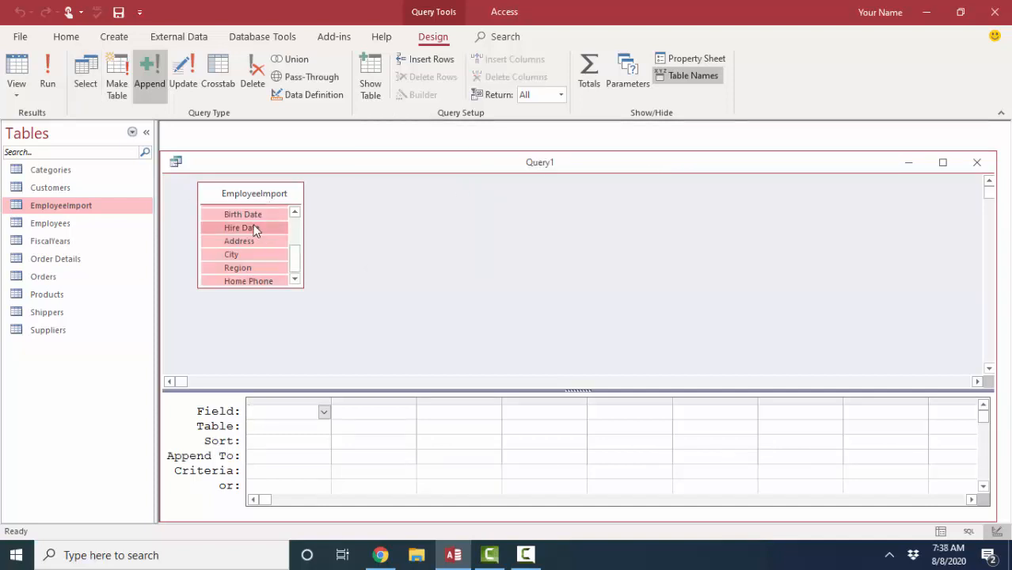
left_click_drag(255, 228, 303, 409)
left_click(298, 398)
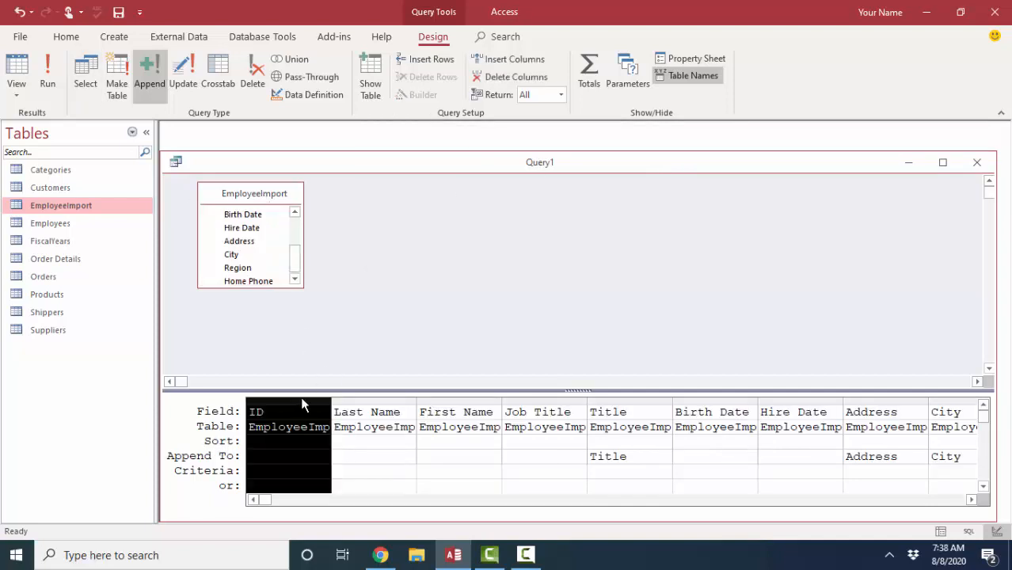
key("Delete")
left_click(942, 162)
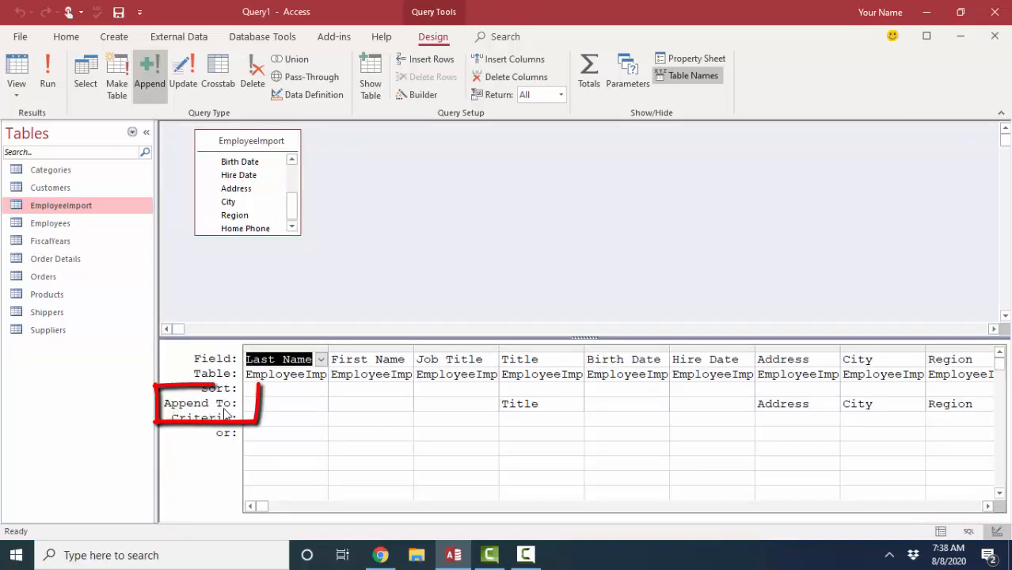
Append Last Name, First Name, Job Title and Title to the LastName, FirstName, Title and TitleOfCourtesy fields
left_click(319, 408)
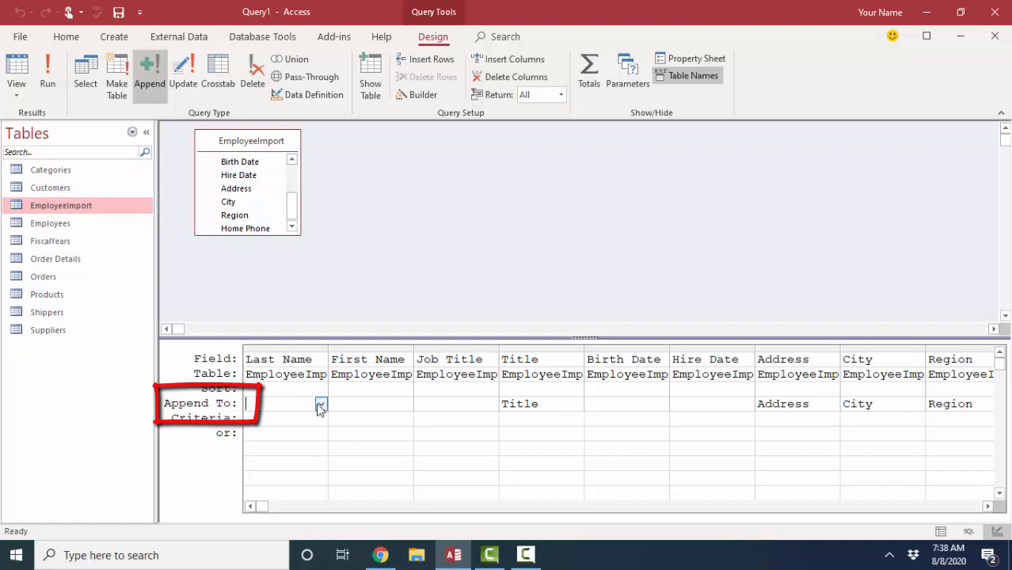
left_click(321, 406)
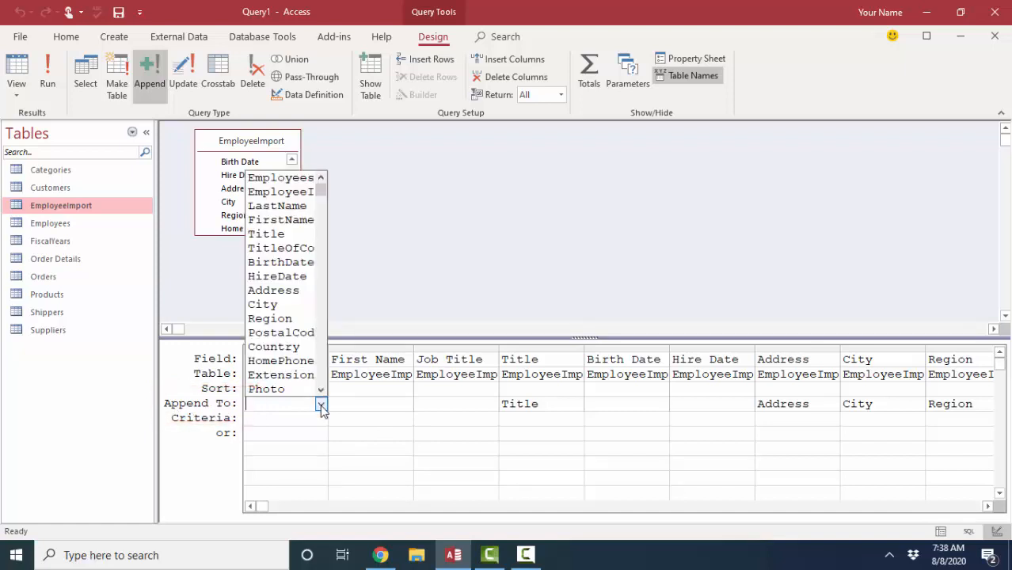
left_click(277, 206)
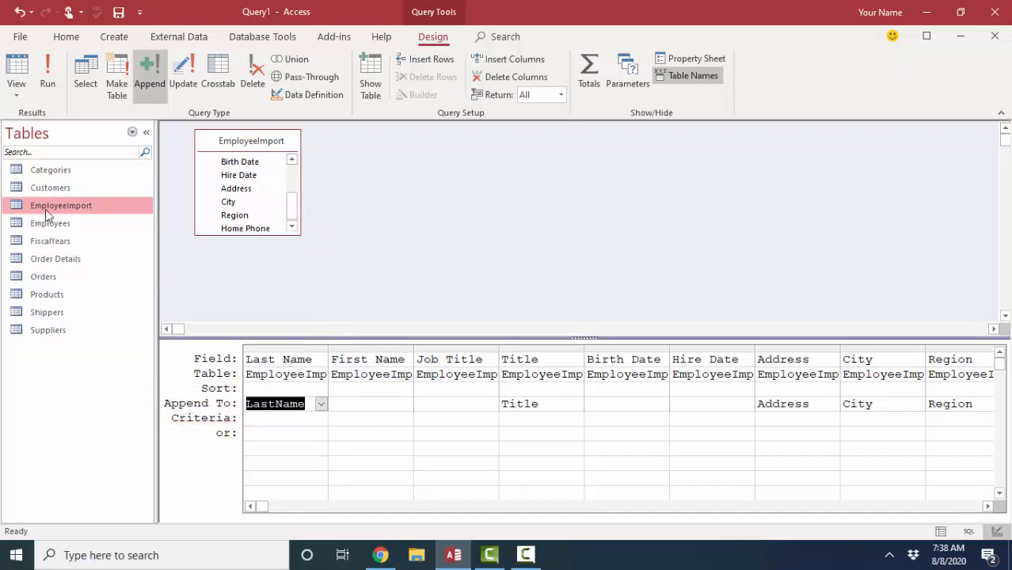
left_click(404, 404)
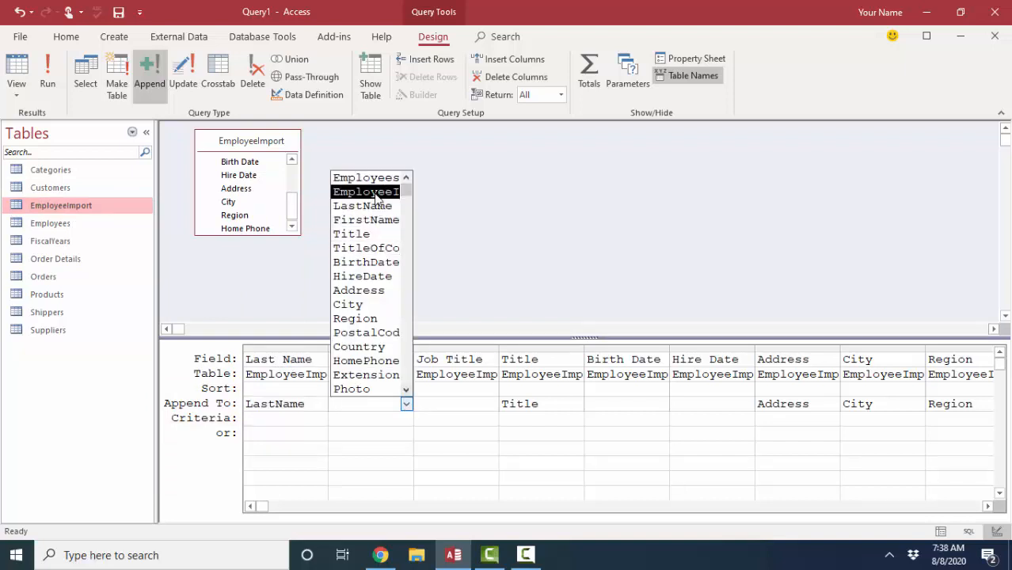
left_click(387, 221)
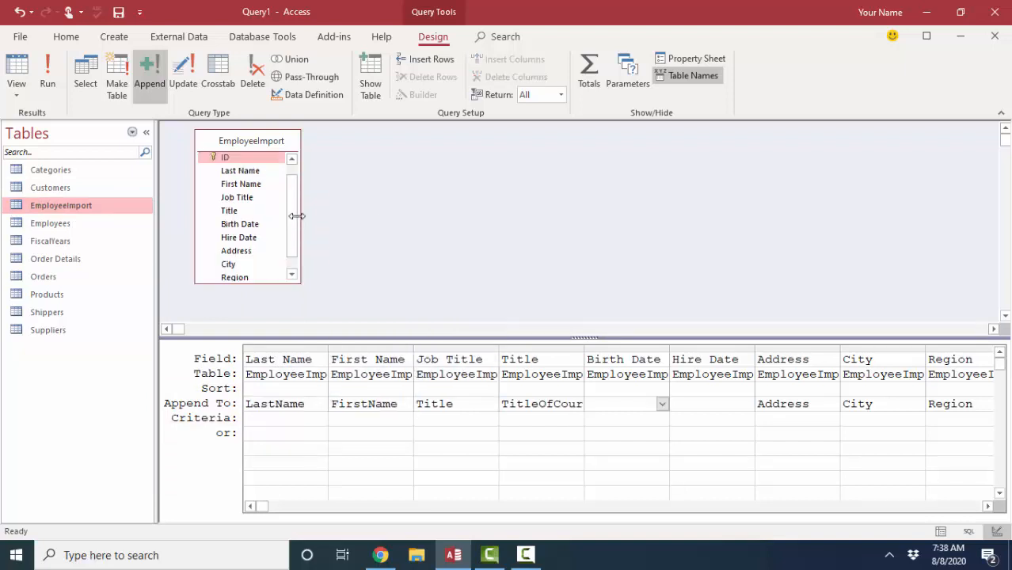
Append Birth Date, Hire Date and Home Phone to the BirthDate, HireDate and HomePhone fields
left_click_drag(292, 190, 291, 178)
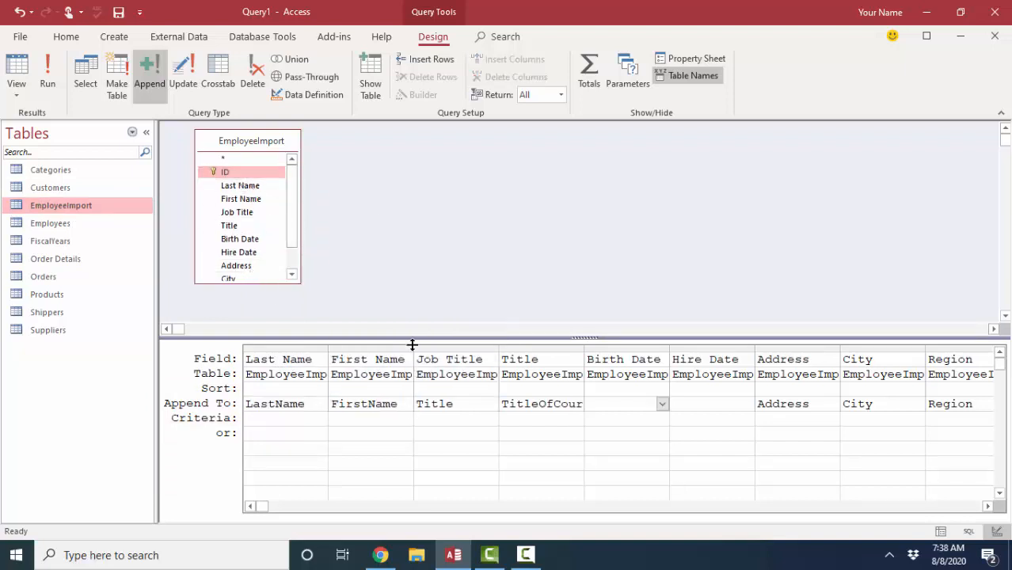
left_click(664, 405)
left_click(664, 406)
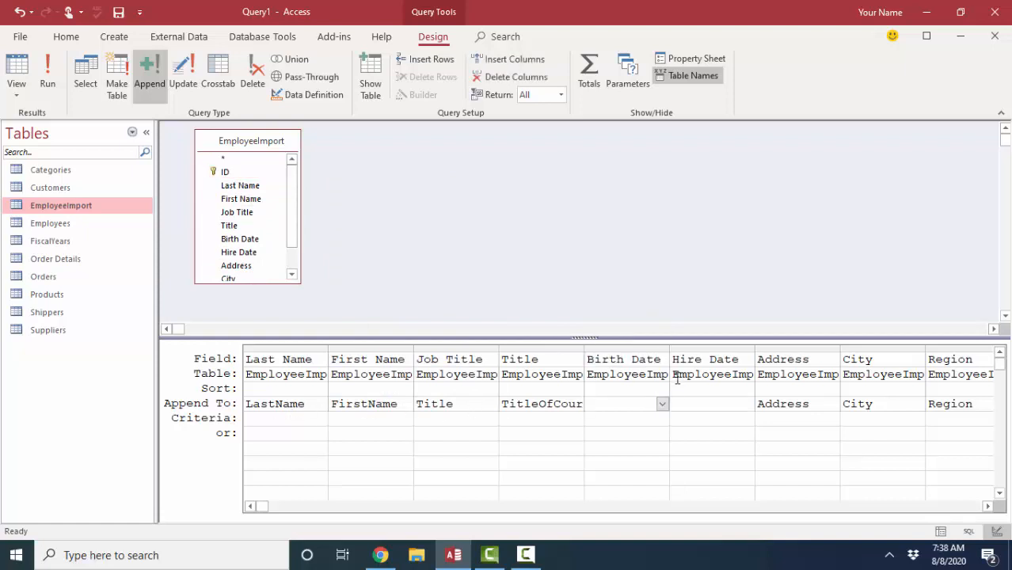
left_click(664, 406)
left_click(633, 264)
left_click(747, 406)
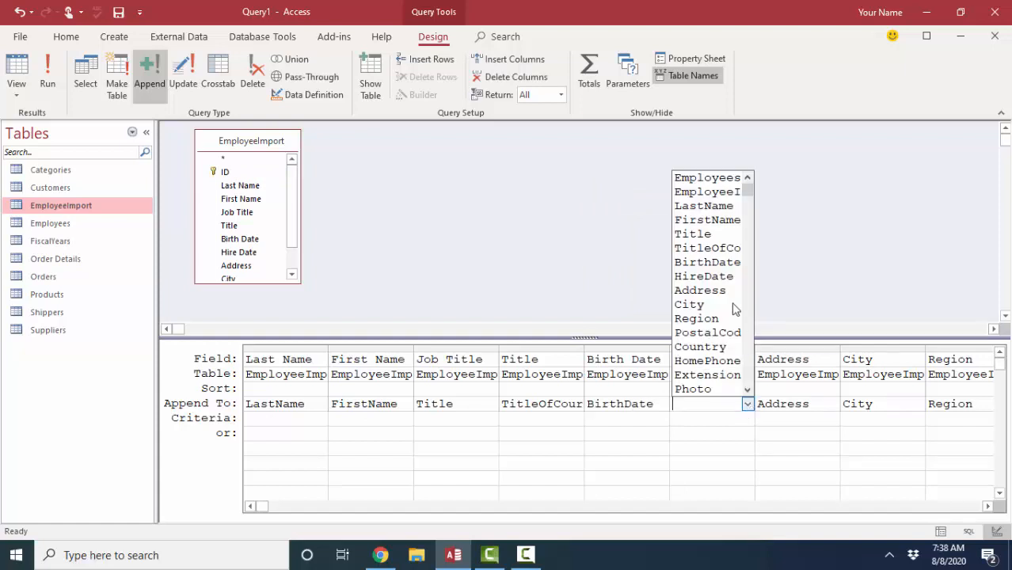
left_click(713, 276)
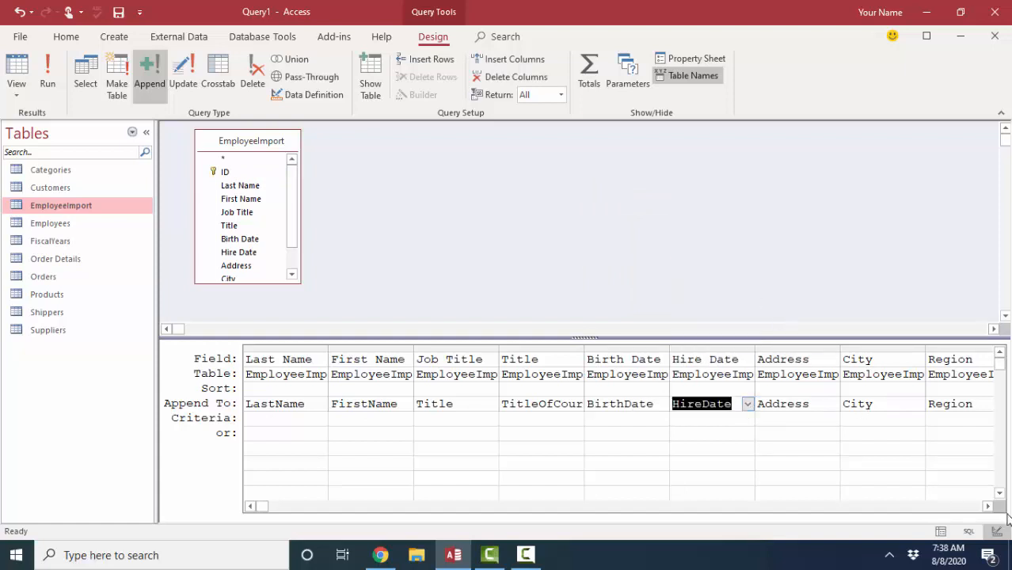
scroll(840, 409, "right", 3)
left_click(834, 405)
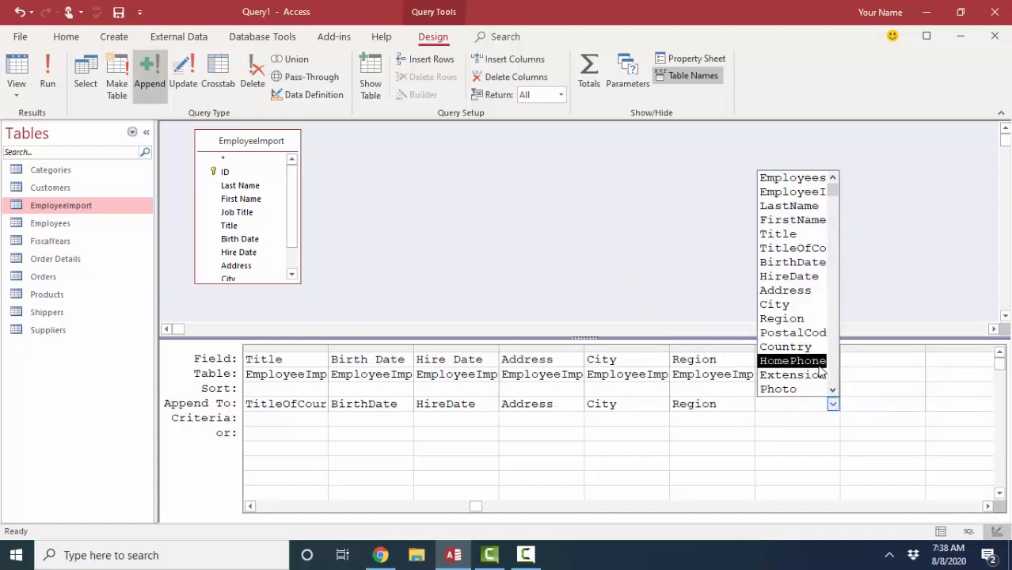
left_click(793, 361)
Preview the append query's records in Datasheet view and return to Design view
left_click(13, 66)
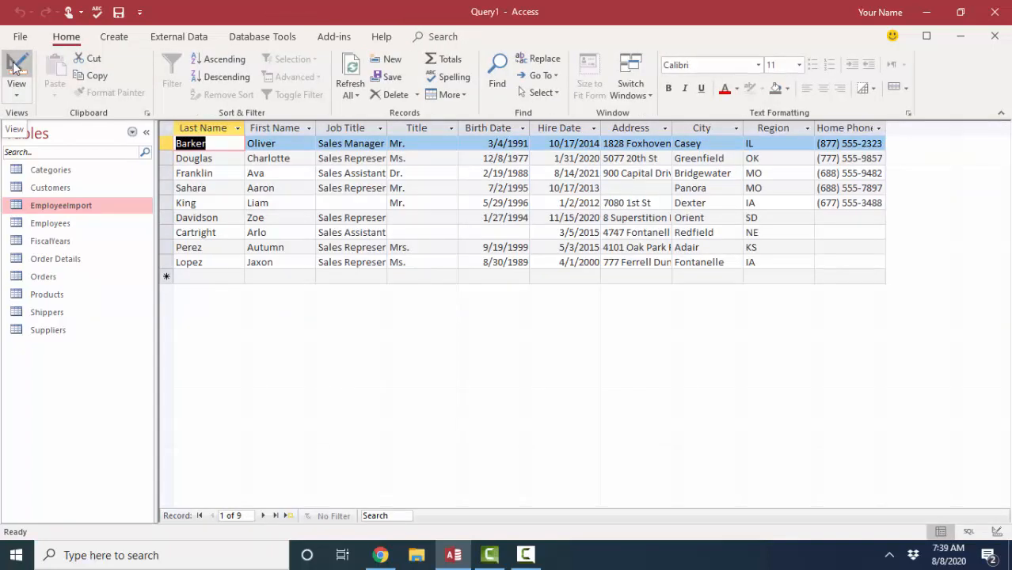
left_click(13, 66)
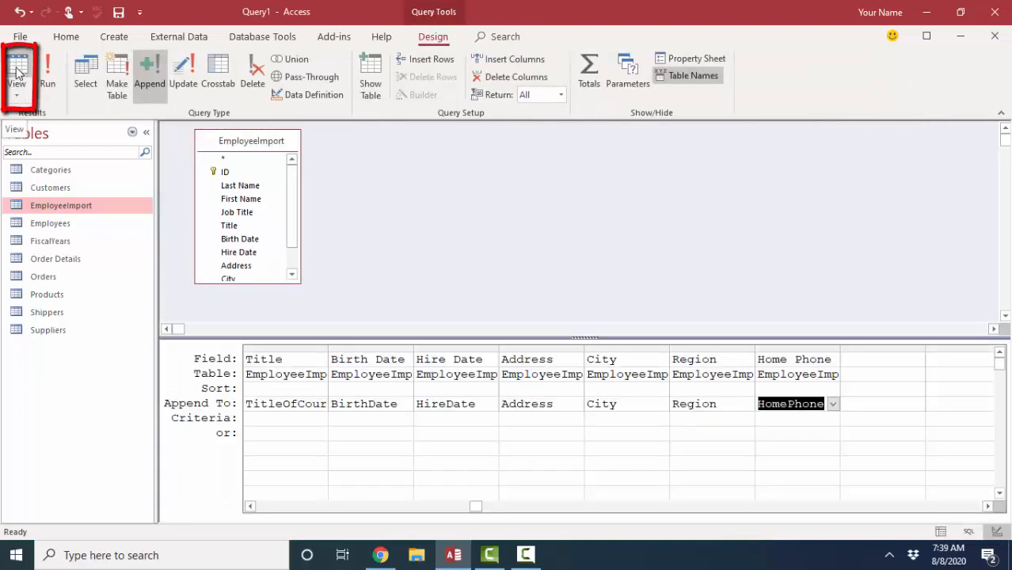
left_click(16, 70)
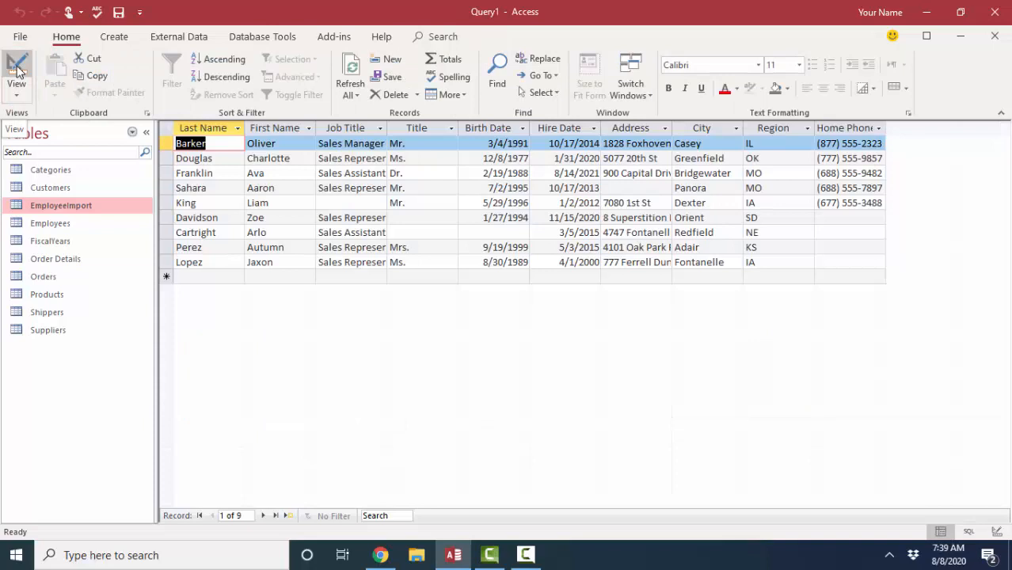
left_click(18, 69)
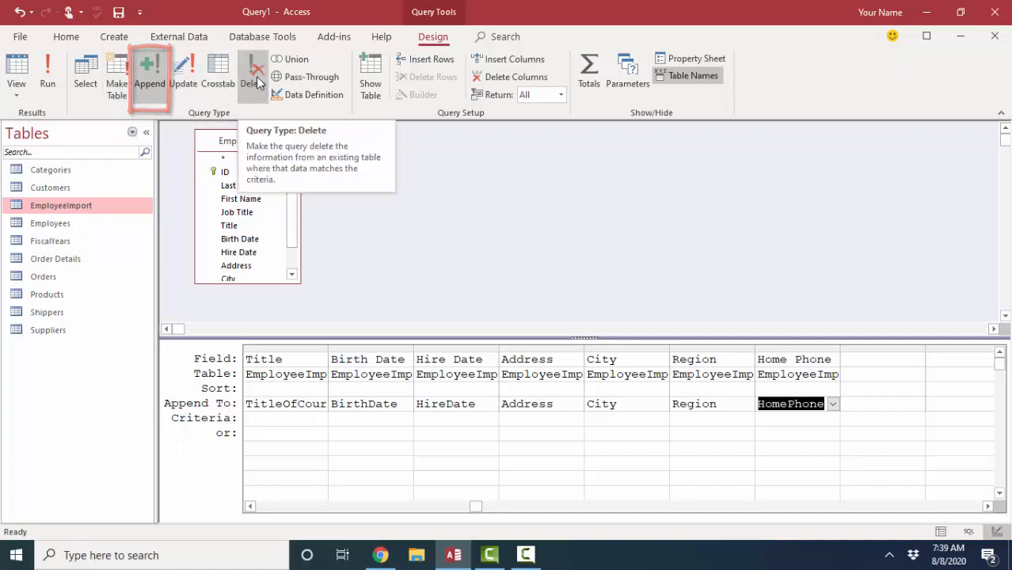
left_click(19, 72)
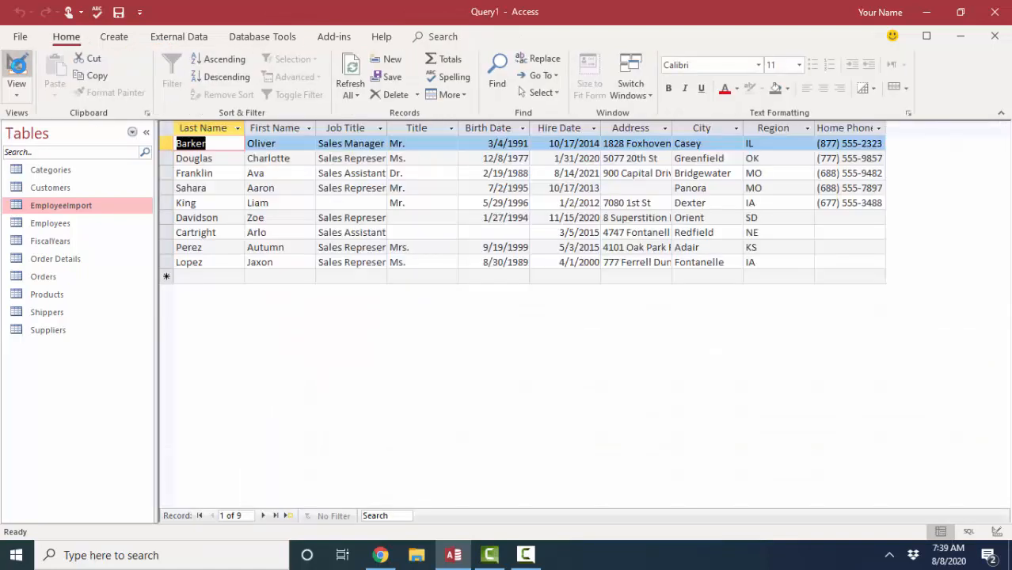
left_click(20, 71)
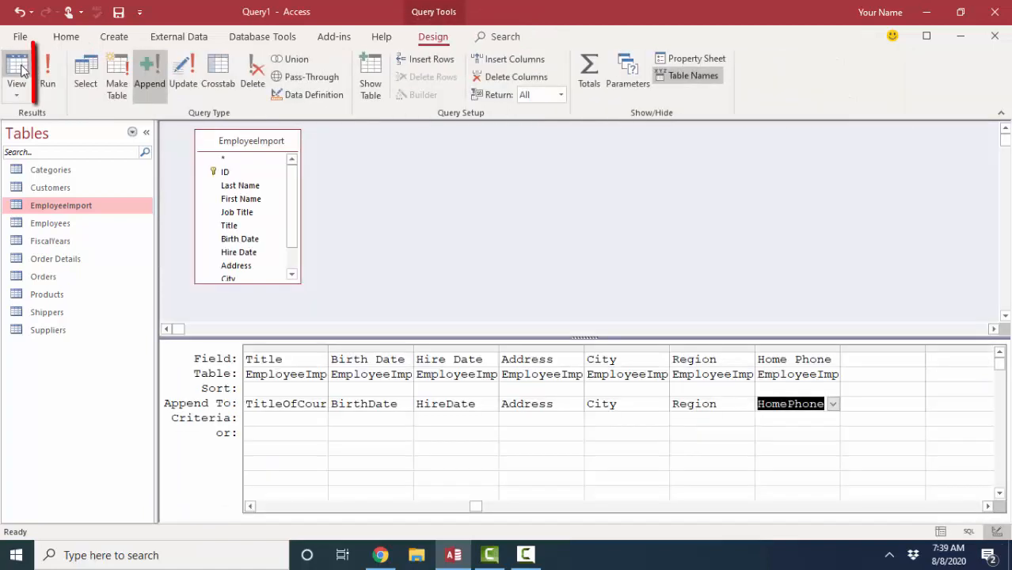
Run the append query to add the rows to Employees, and close it saved as AppendEmployees
left_click(50, 75)
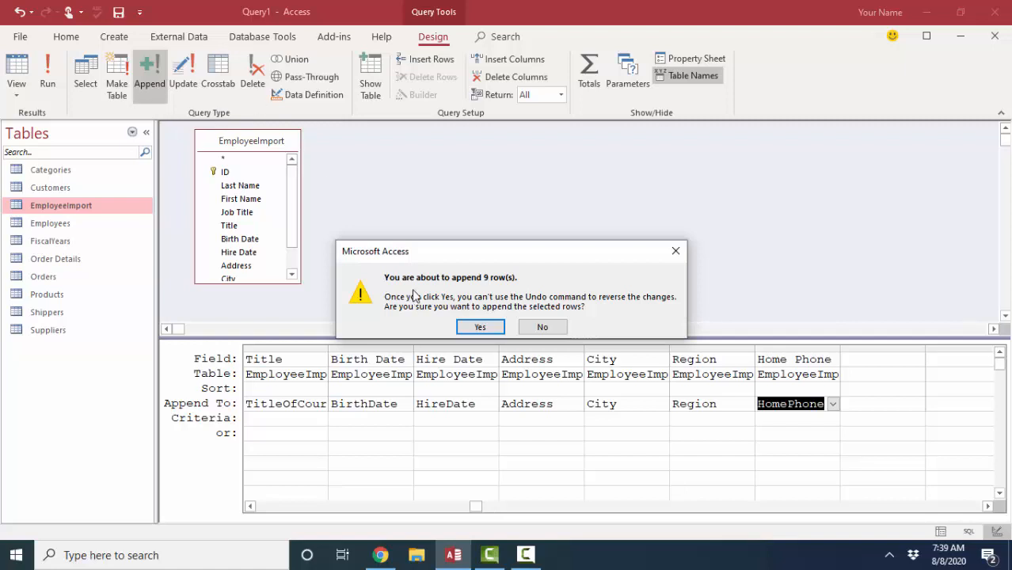
left_click(481, 327)
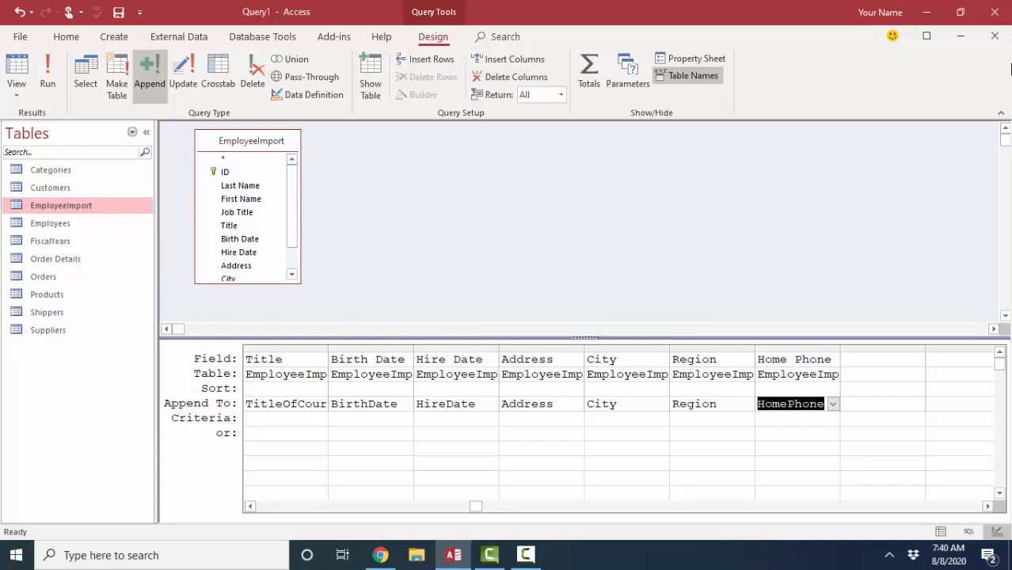
left_click(995, 36)
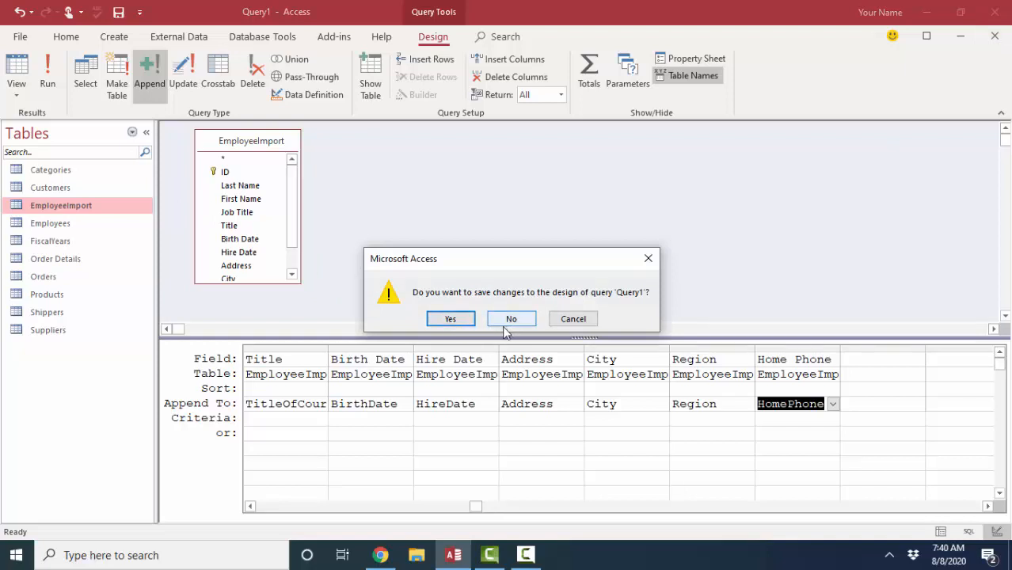
left_click(451, 319)
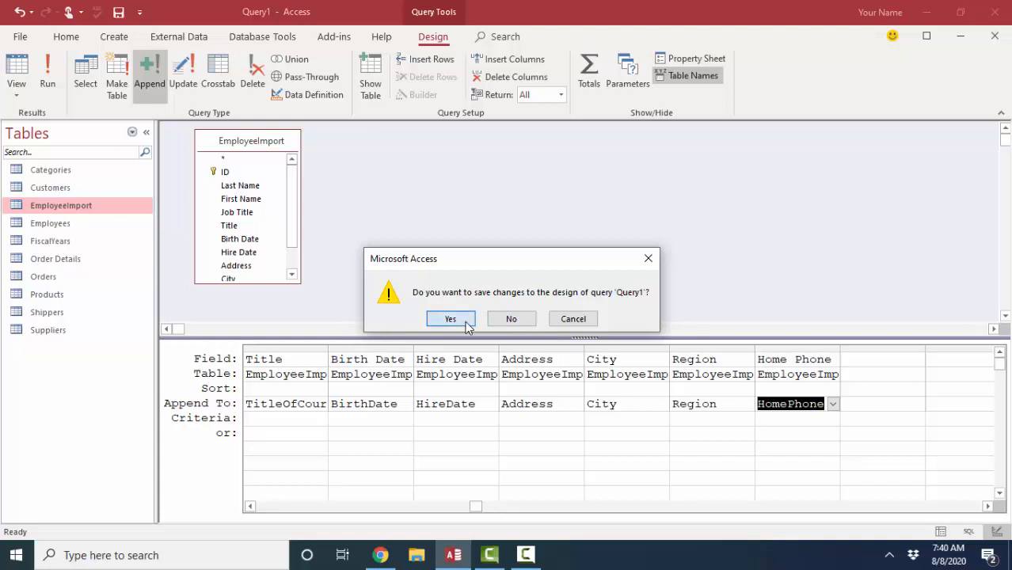
type("Append")
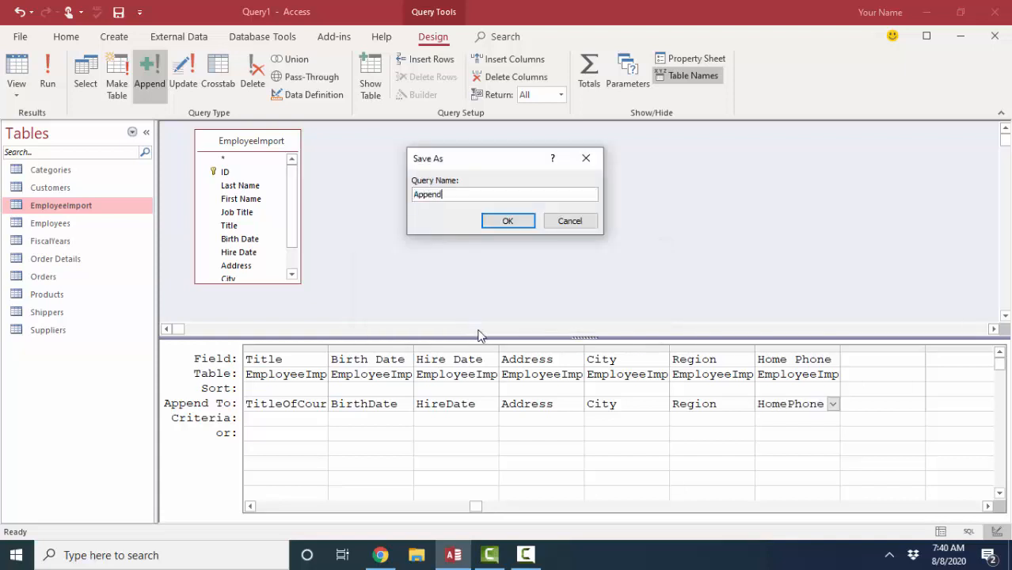
type("Employees")
key("Return")
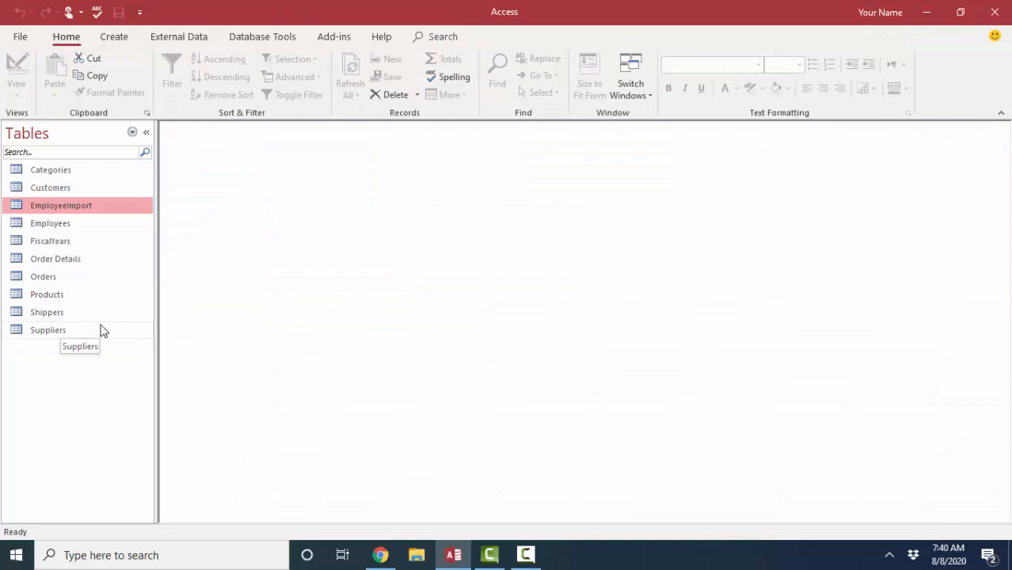
Open the Employees table, check the appended employee records, and close the table
double_click(54, 225)
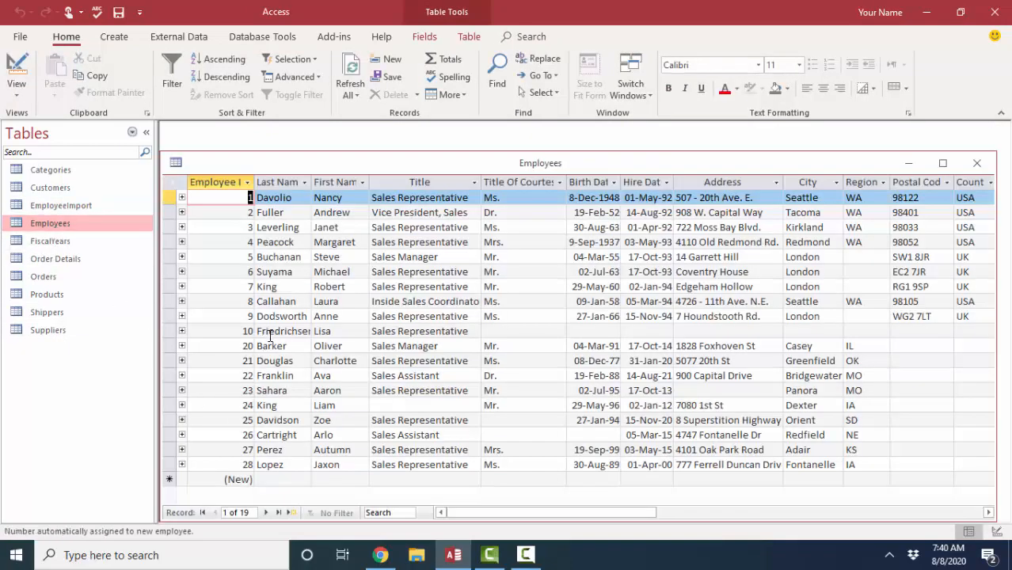
double_click(264, 346)
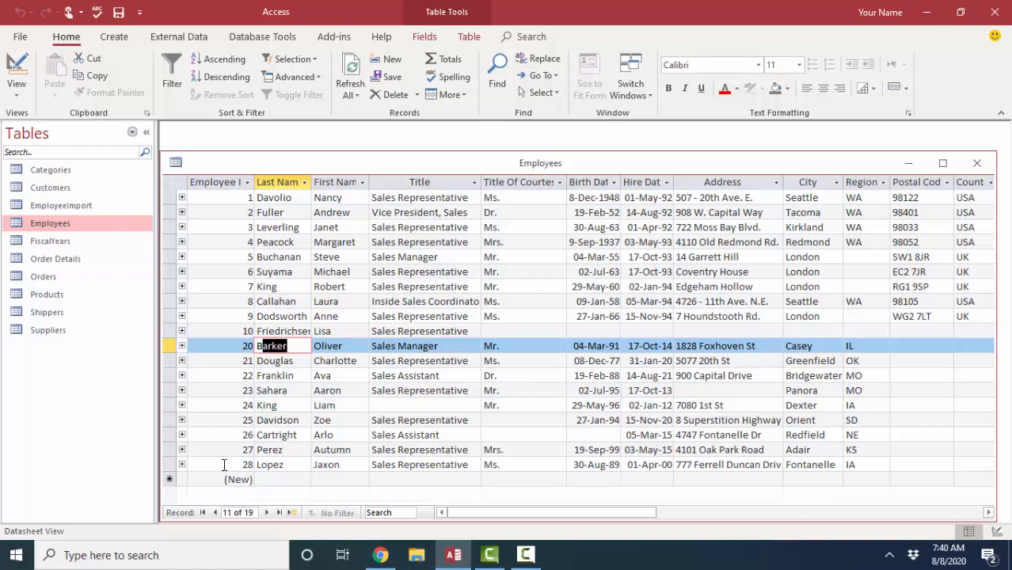
left_click(977, 163)
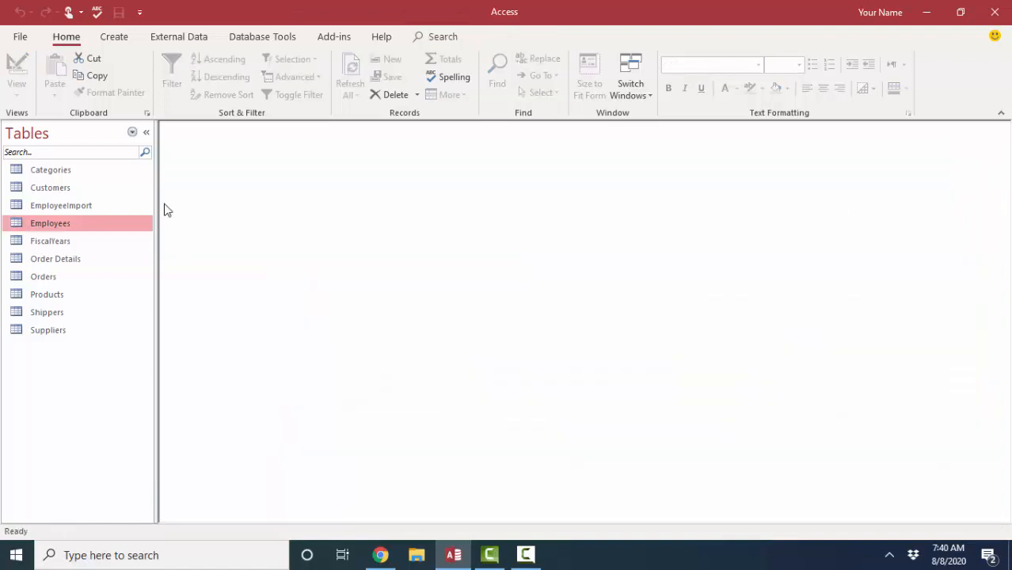
Delete the EmployeeImport table from the database
left_click(101, 207)
right_click(100, 208)
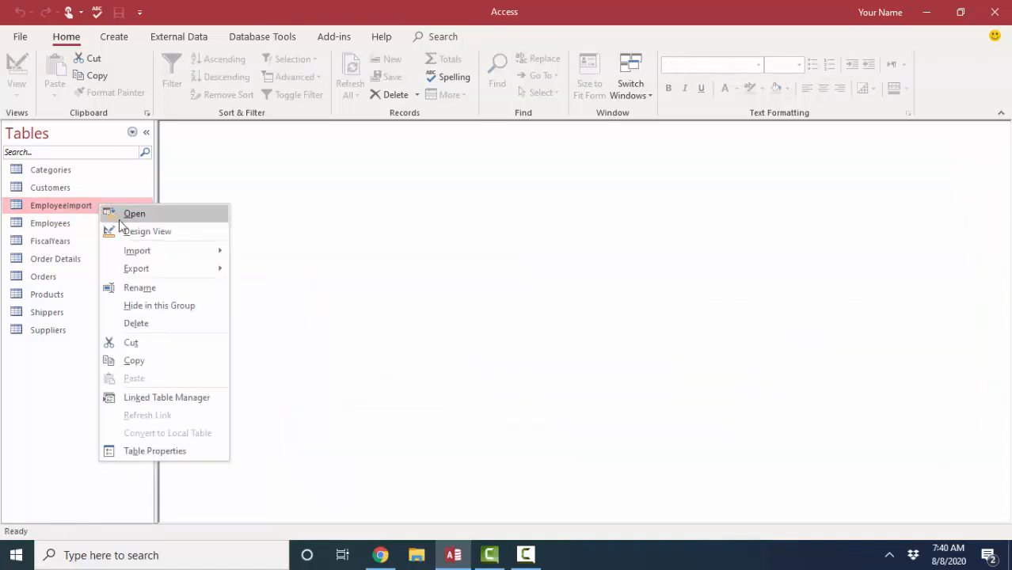
left_click(135, 323)
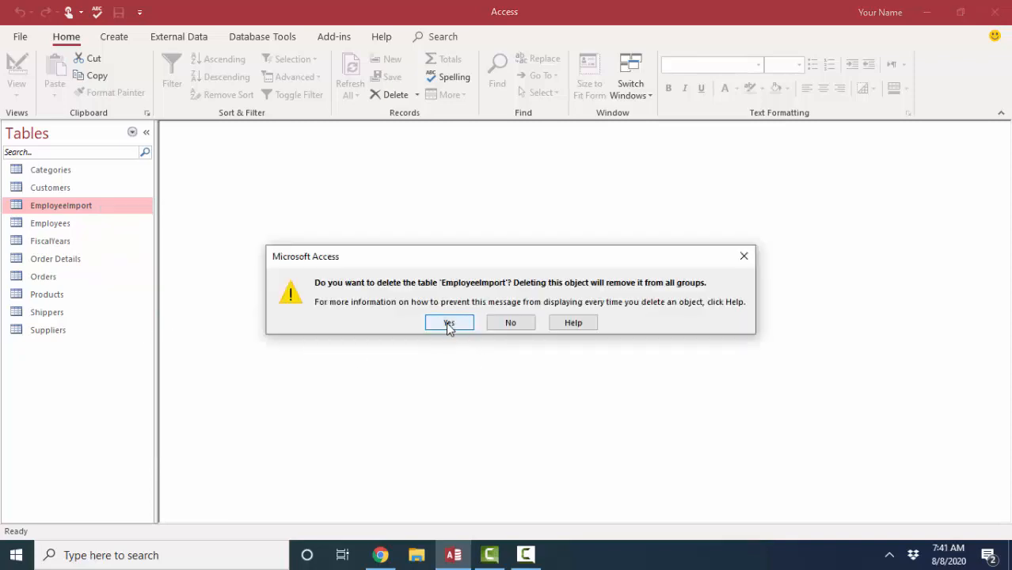
left_click(448, 325)
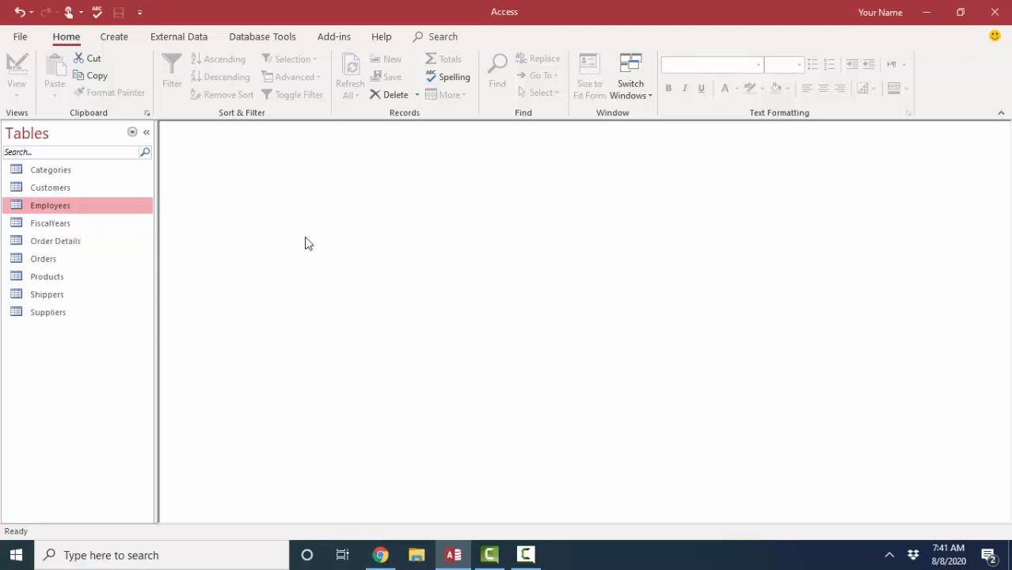
List the database's queries and open AppendEmployees, declining to run it again
left_click(84, 135)
left_click(58, 298)
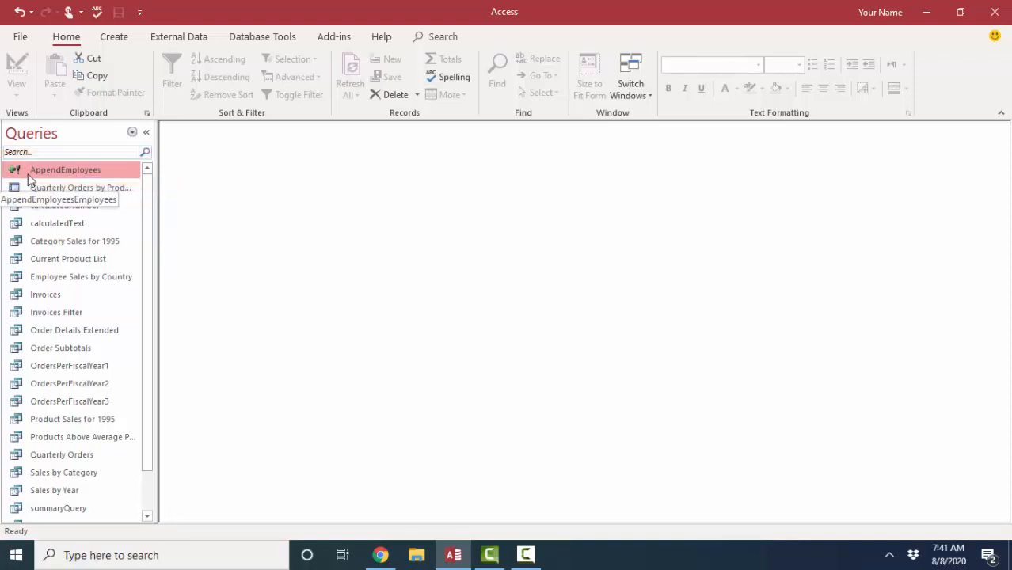
double_click(93, 173)
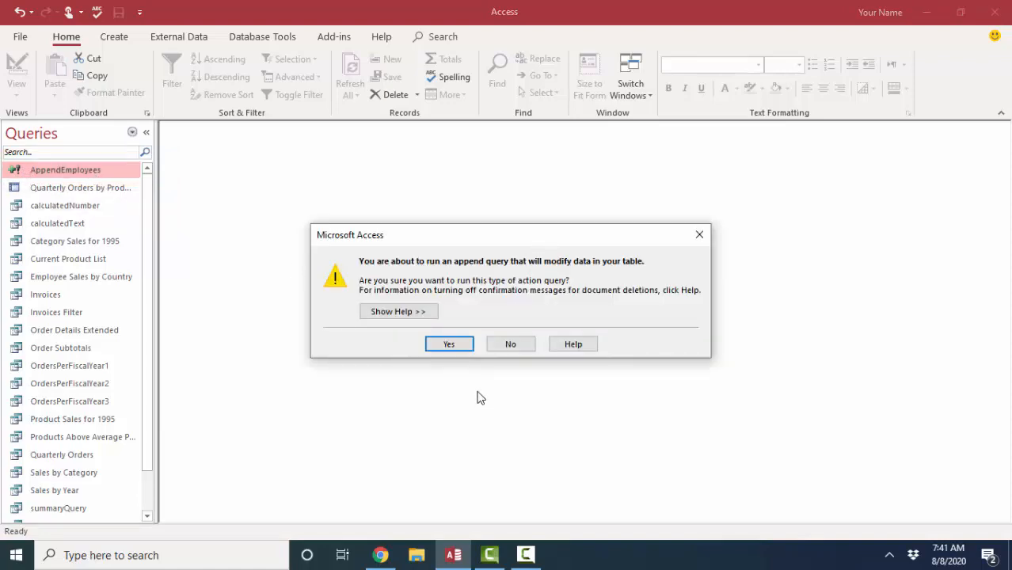
left_click(525, 349)
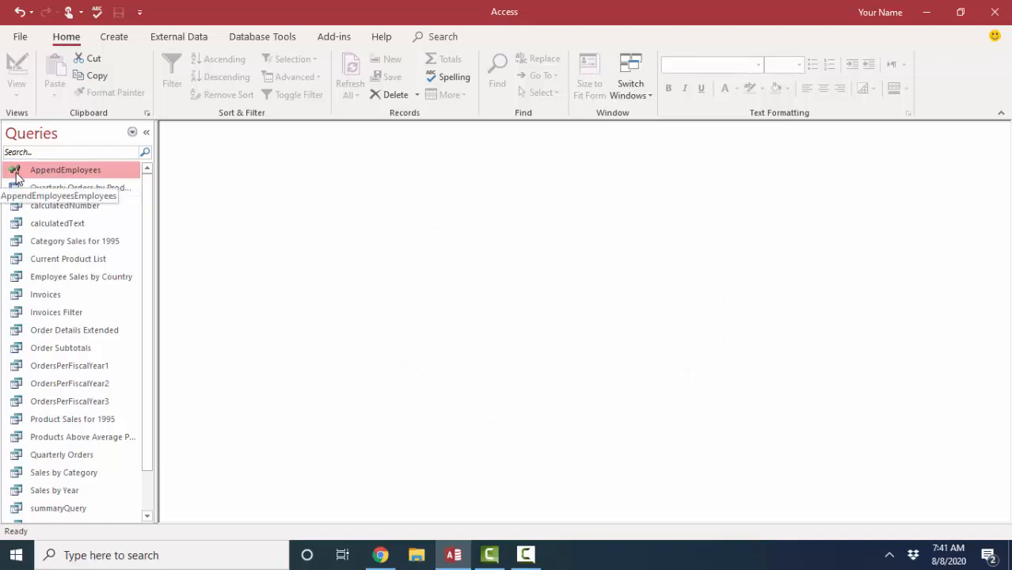
Delete the AppendEmployees query from the database
right_click(42, 176)
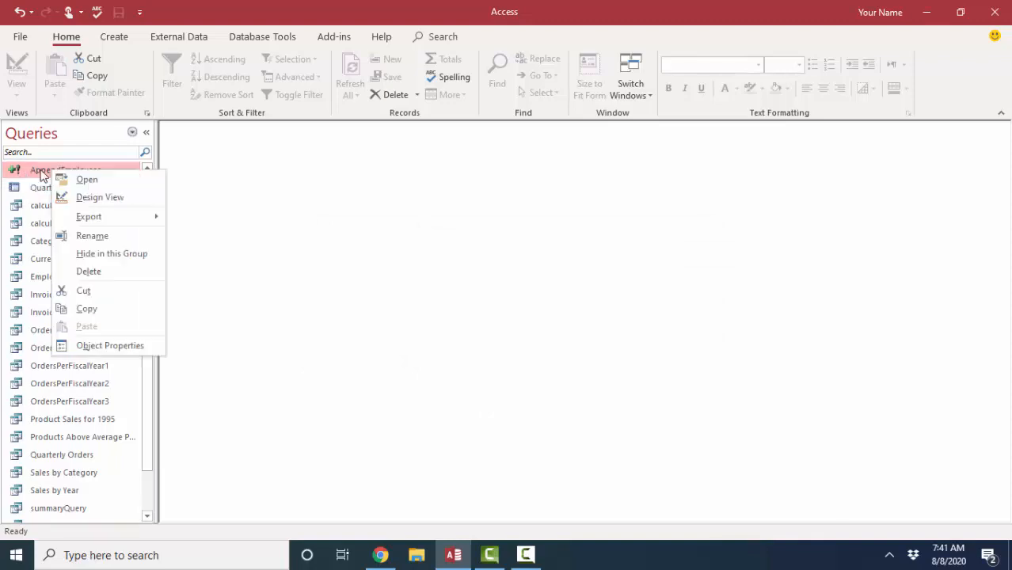
left_click(108, 272)
left_click(449, 322)
Show the file types available for importing a new external data source
left_click(194, 37)
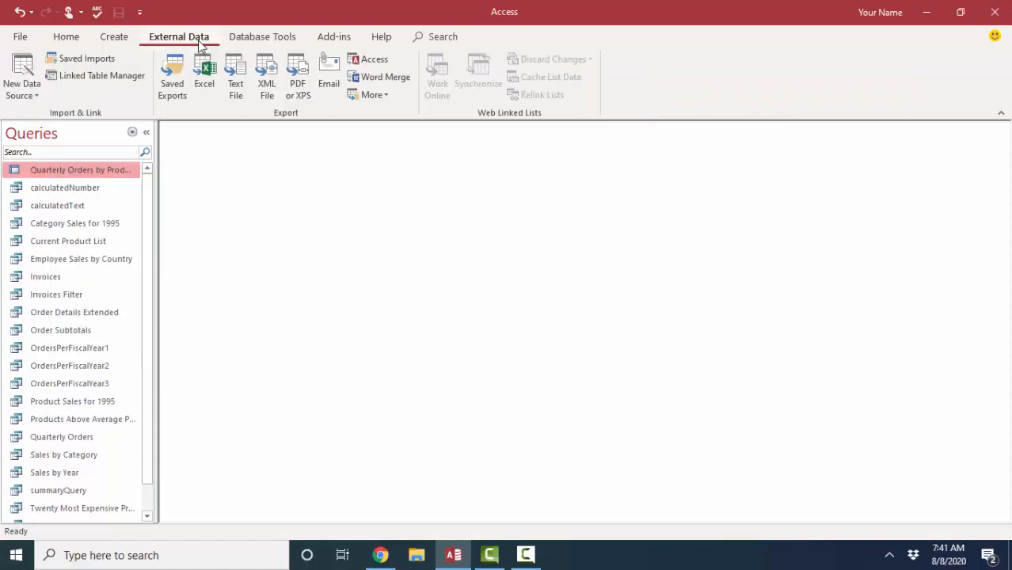
left_click(22, 99)
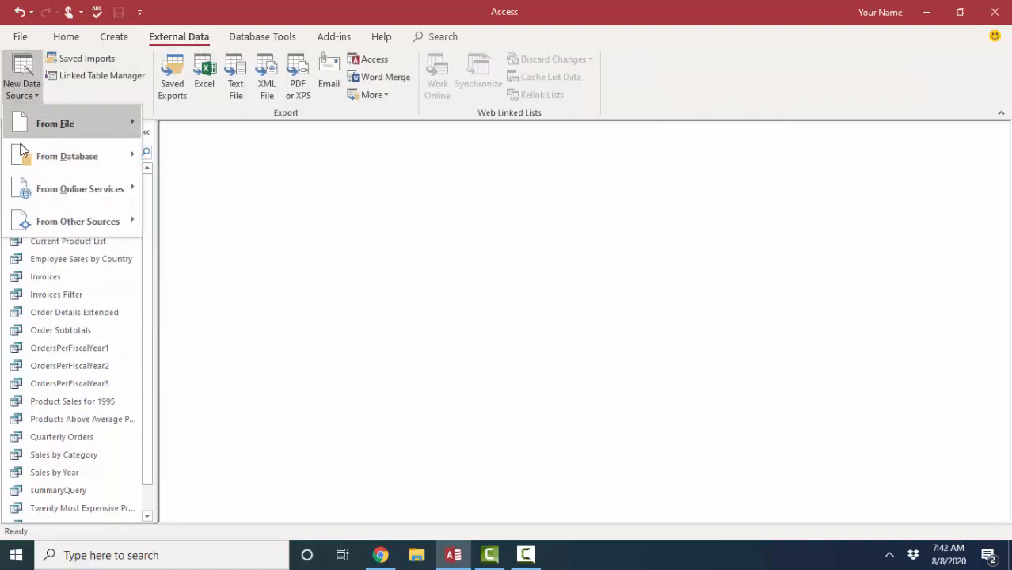
mouse_move(50, 139)
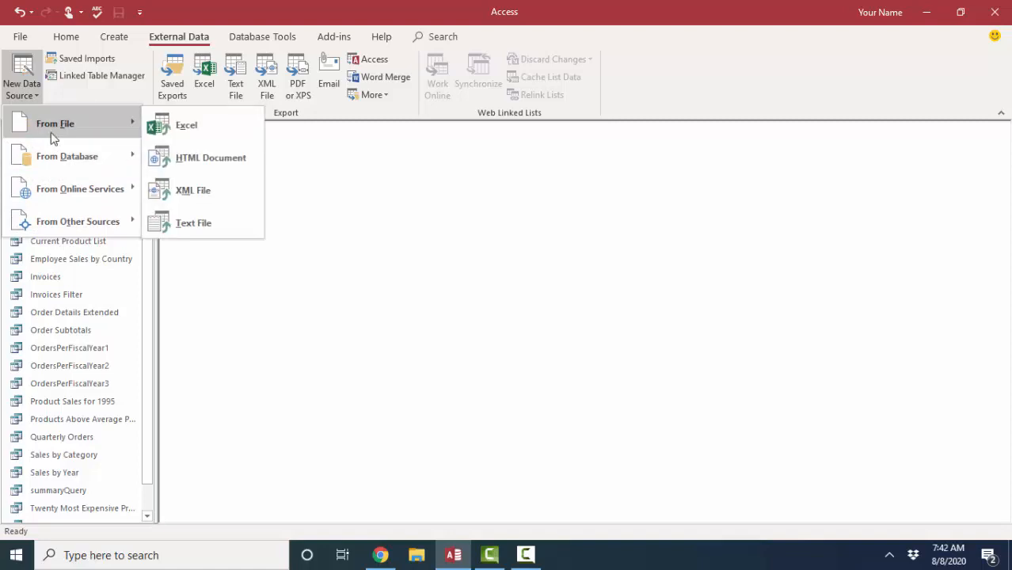